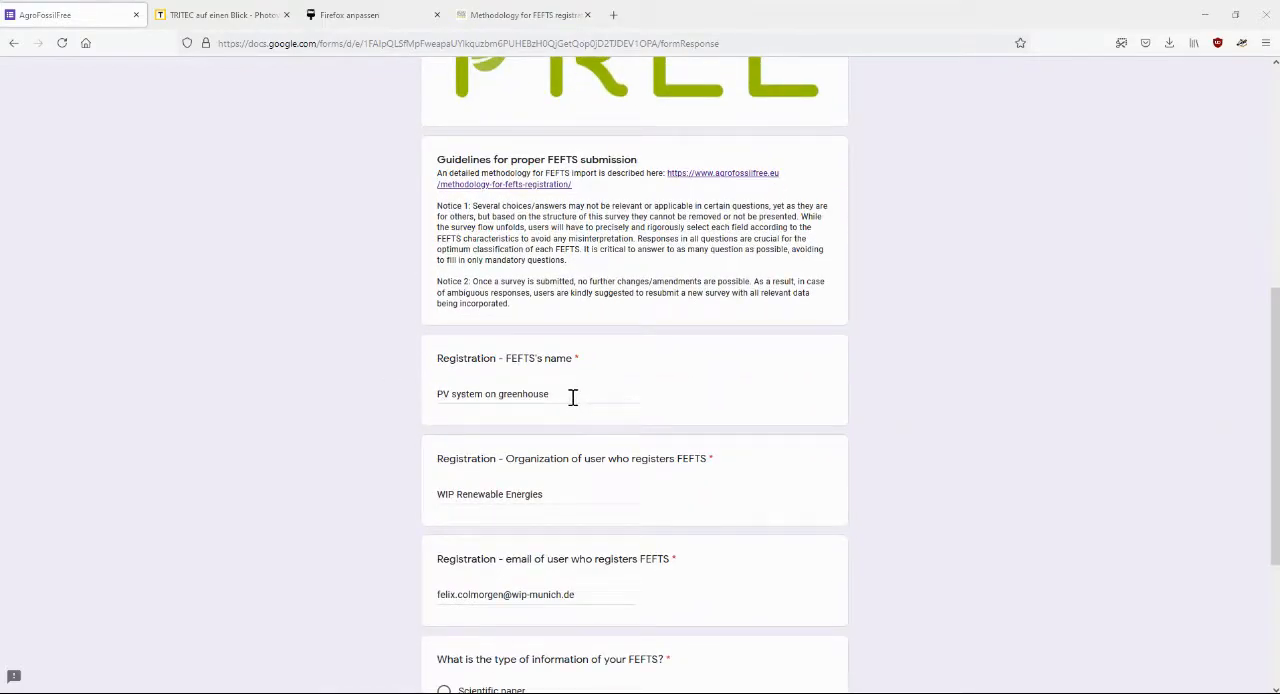
scroll(505, 447, down, 2)
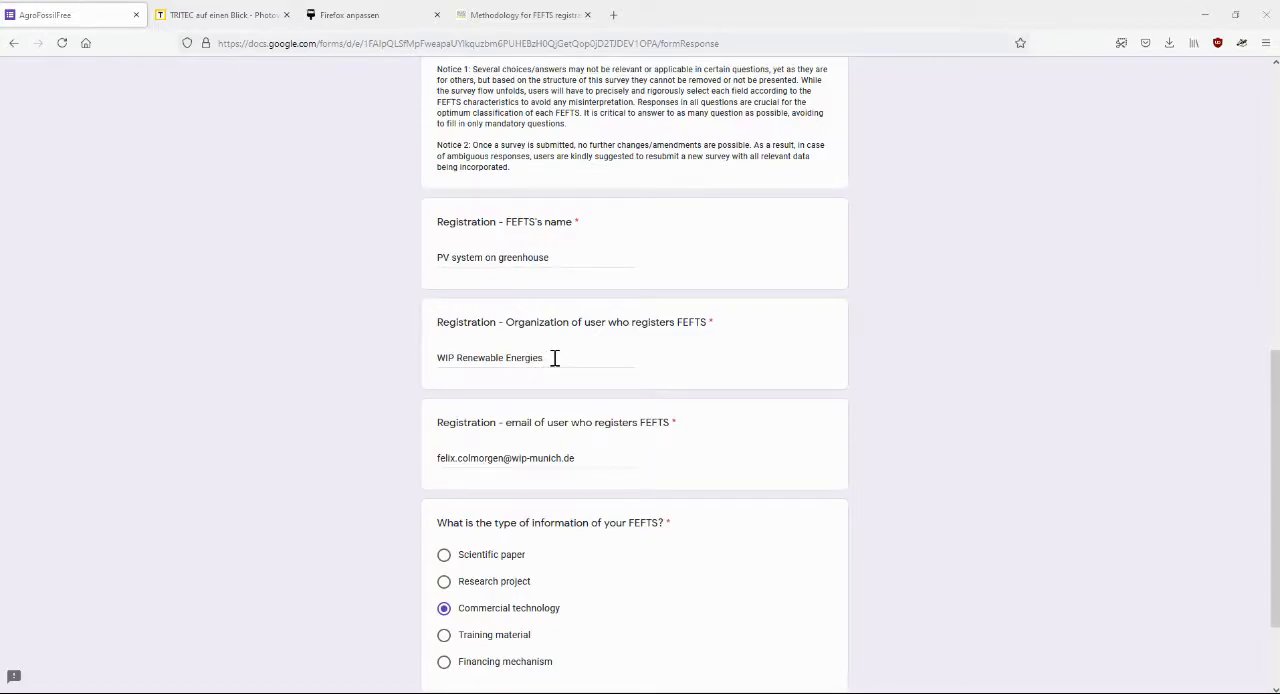
Review the registration answers with Commercial technology as the information type, and continue to the Commercial technology section
scroll(588, 456, down, 2)
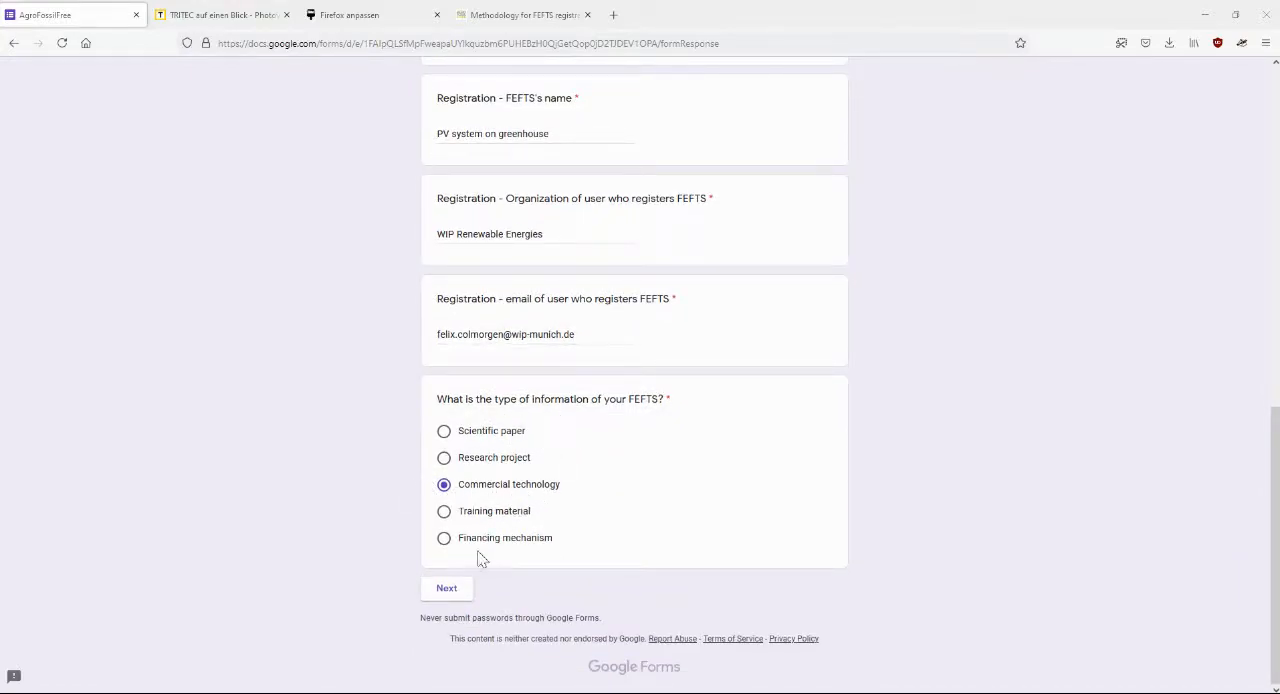
click(446, 593)
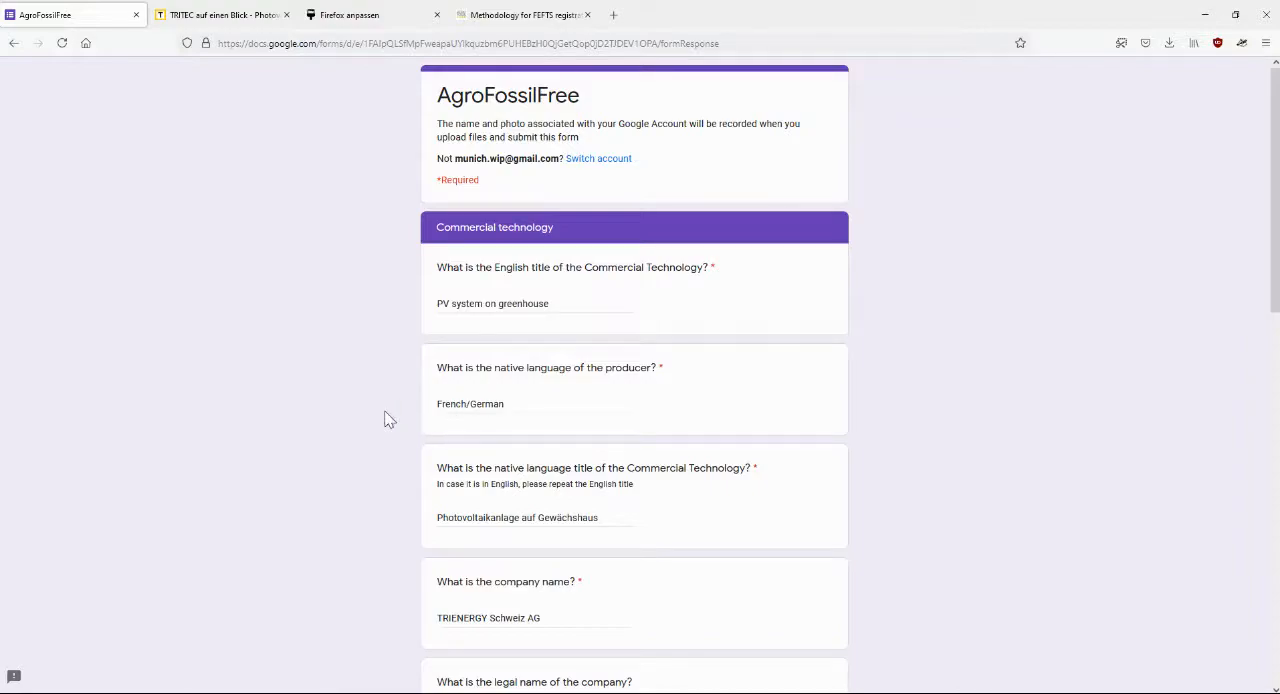
Review the commercial technology titles, company details and short description, and continue to the FEFTS specifications section
scroll(386, 420, down, 3)
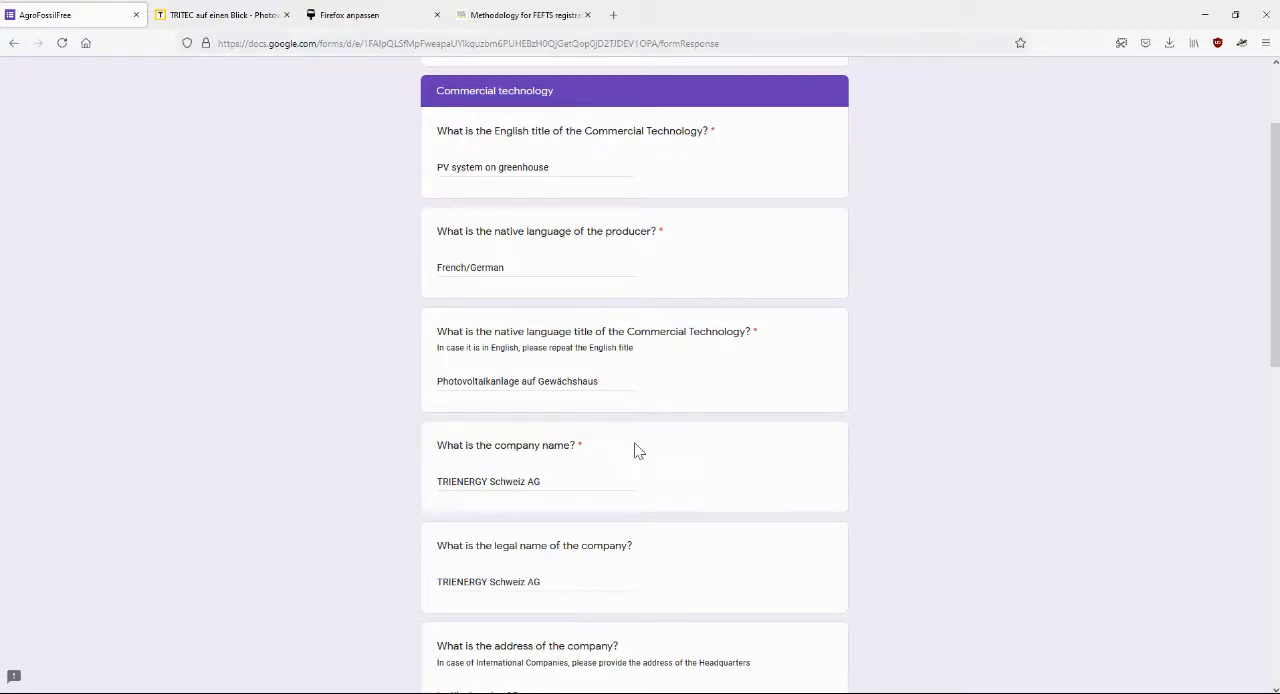
scroll(710, 458, down, 3)
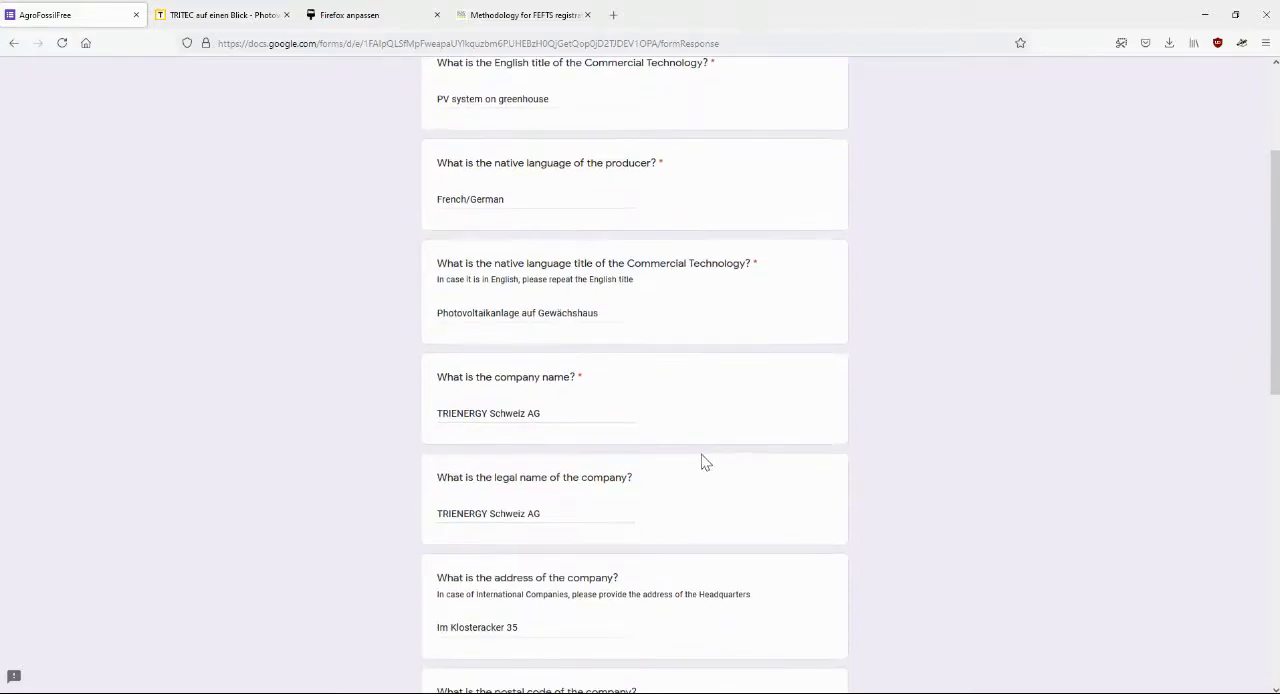
scroll(546, 443, down, 1)
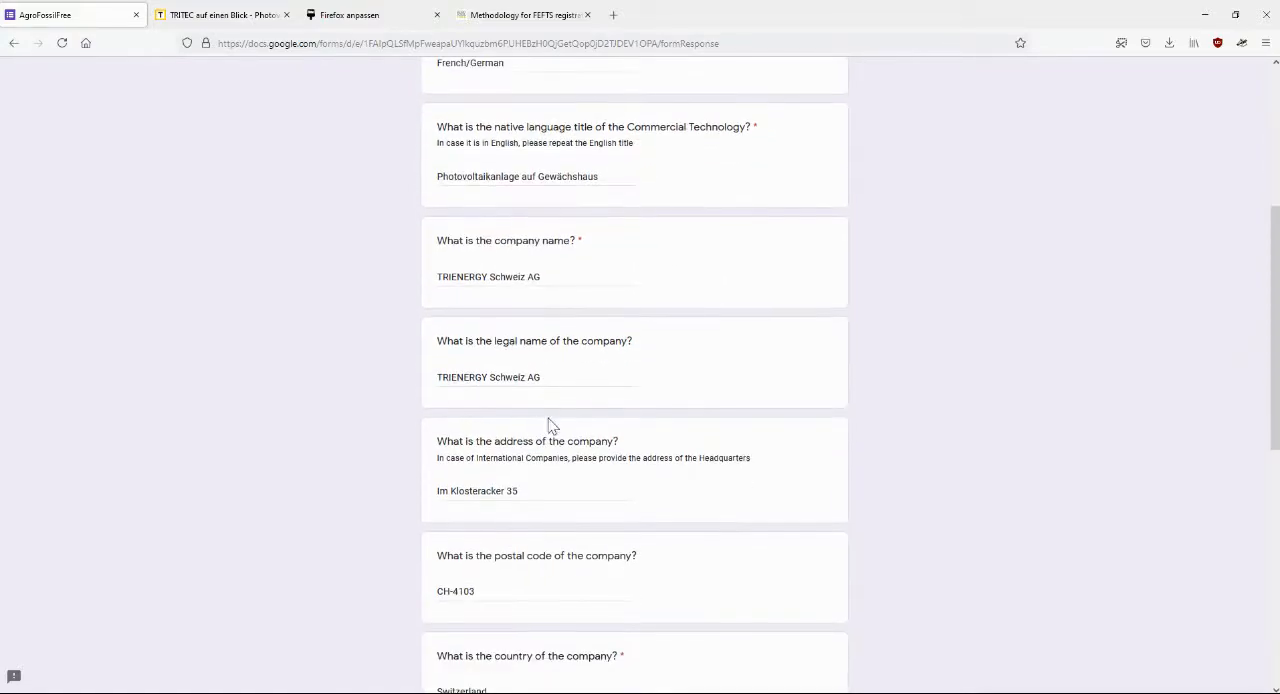
scroll(546, 371, up, 1)
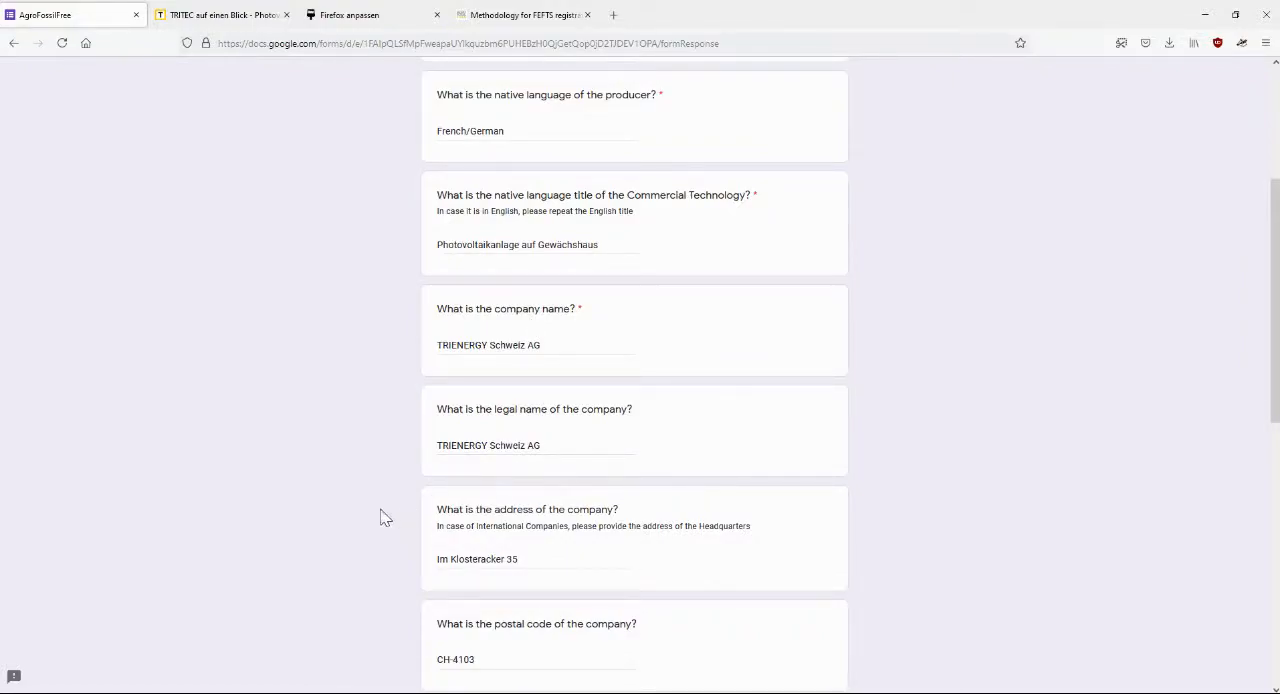
scroll(382, 517, down, 1)
scroll(408, 486, down, 1)
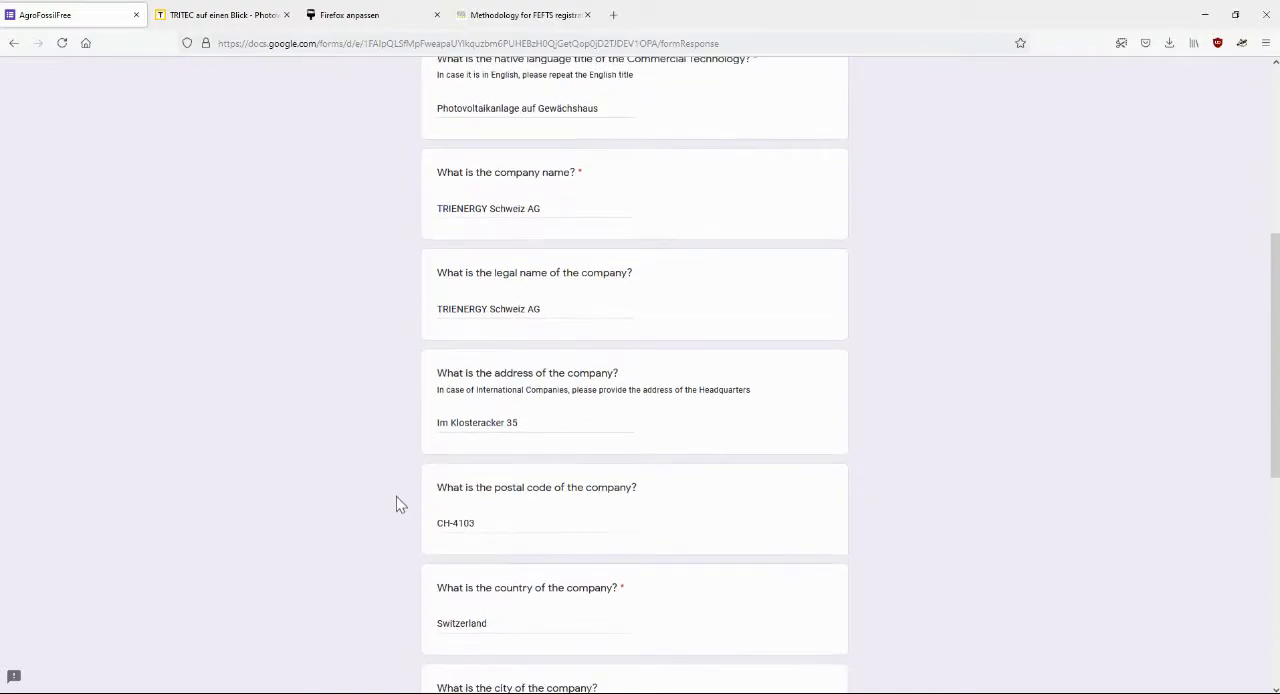
scroll(397, 505, down, 2)
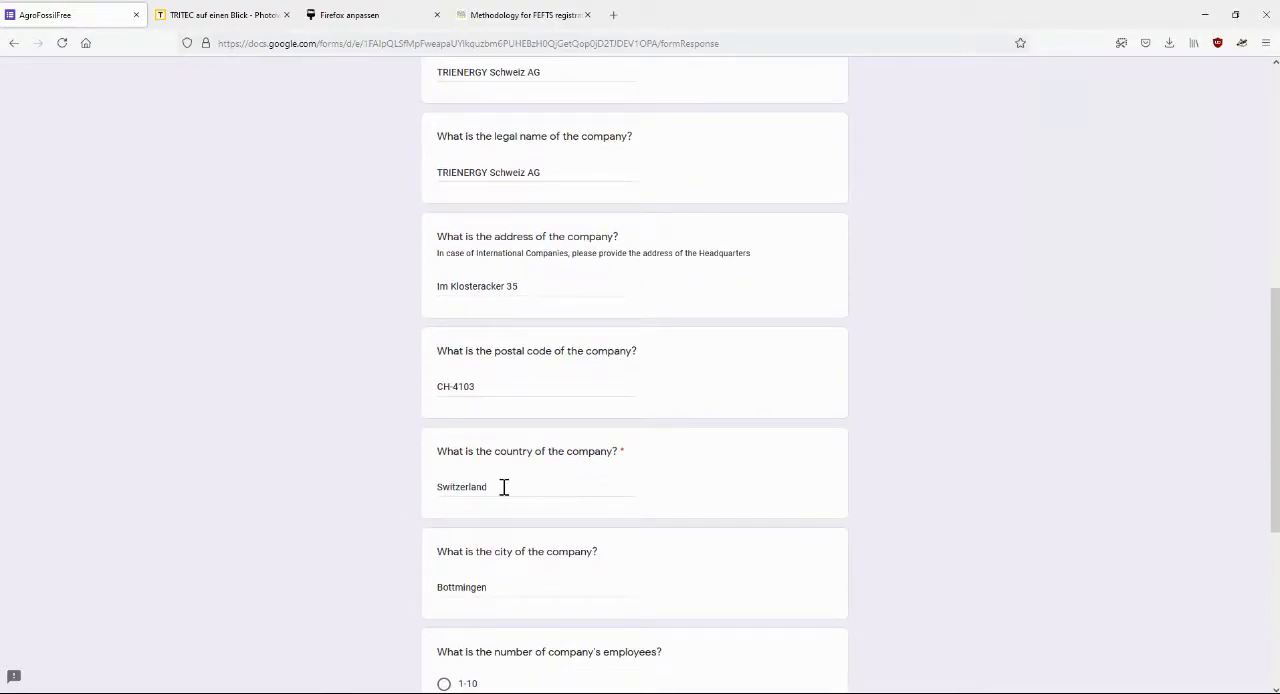
scroll(386, 491, down, 1)
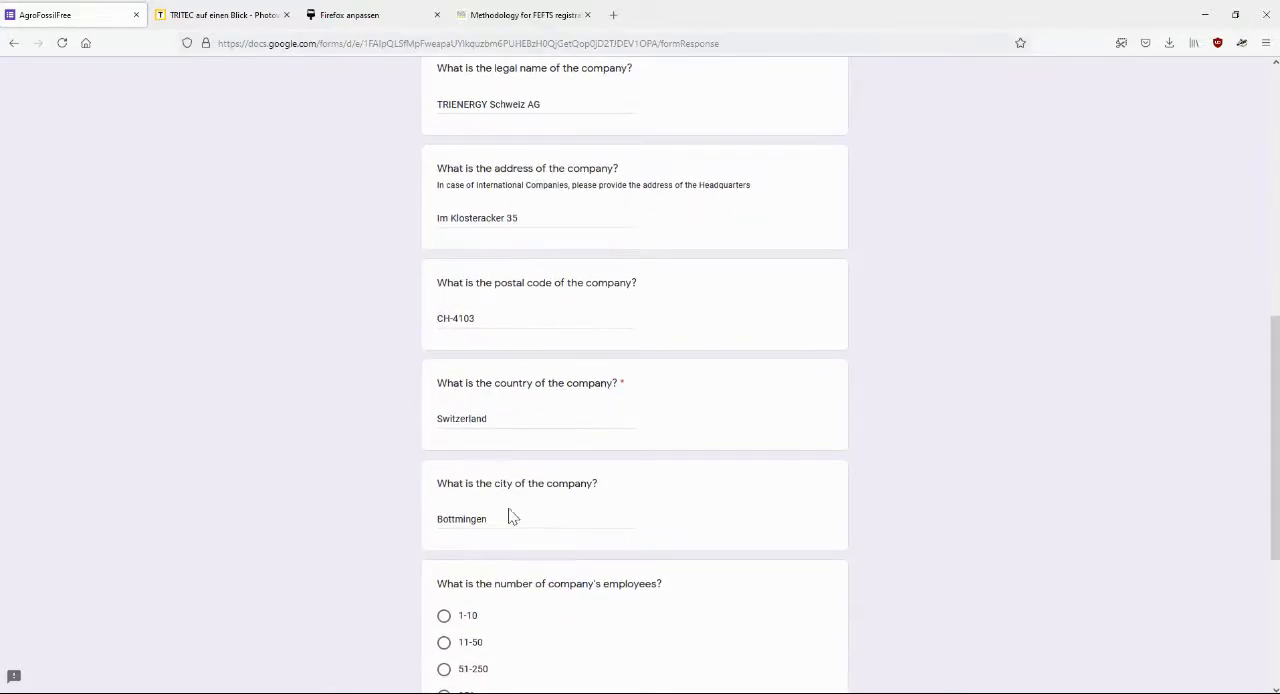
scroll(380, 503, down, 2)
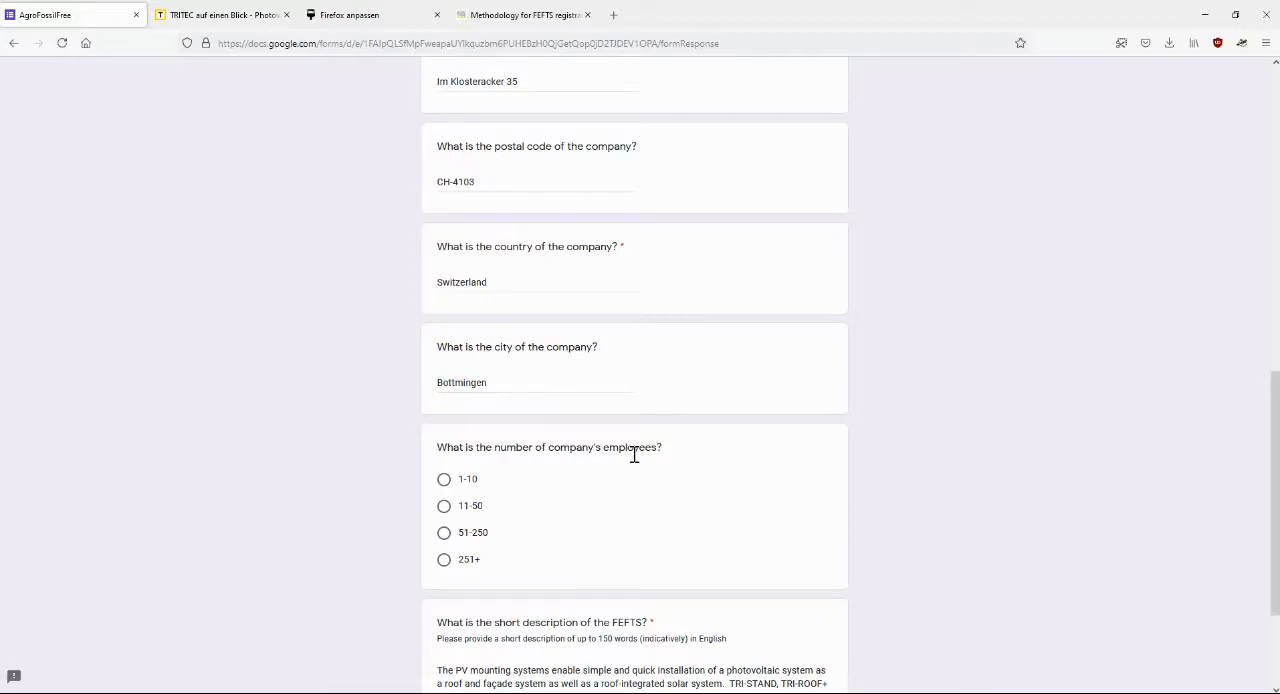
scroll(383, 470, up, 1)
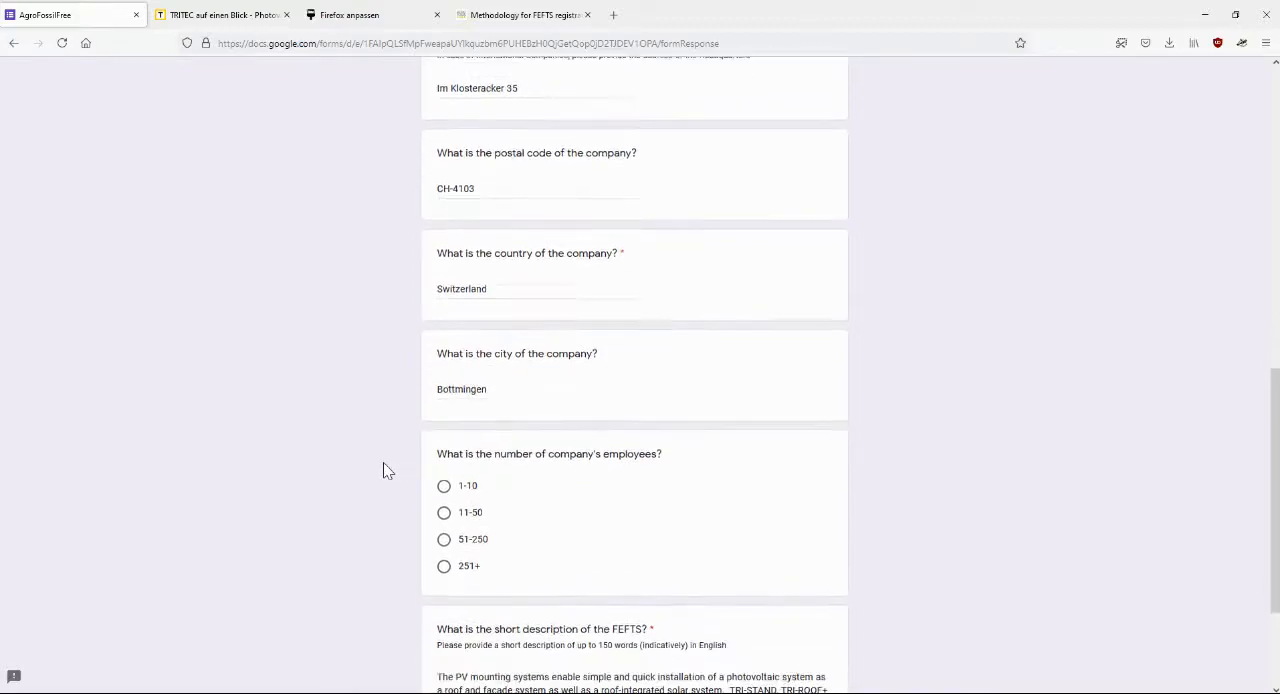
scroll(383, 470, down, 3)
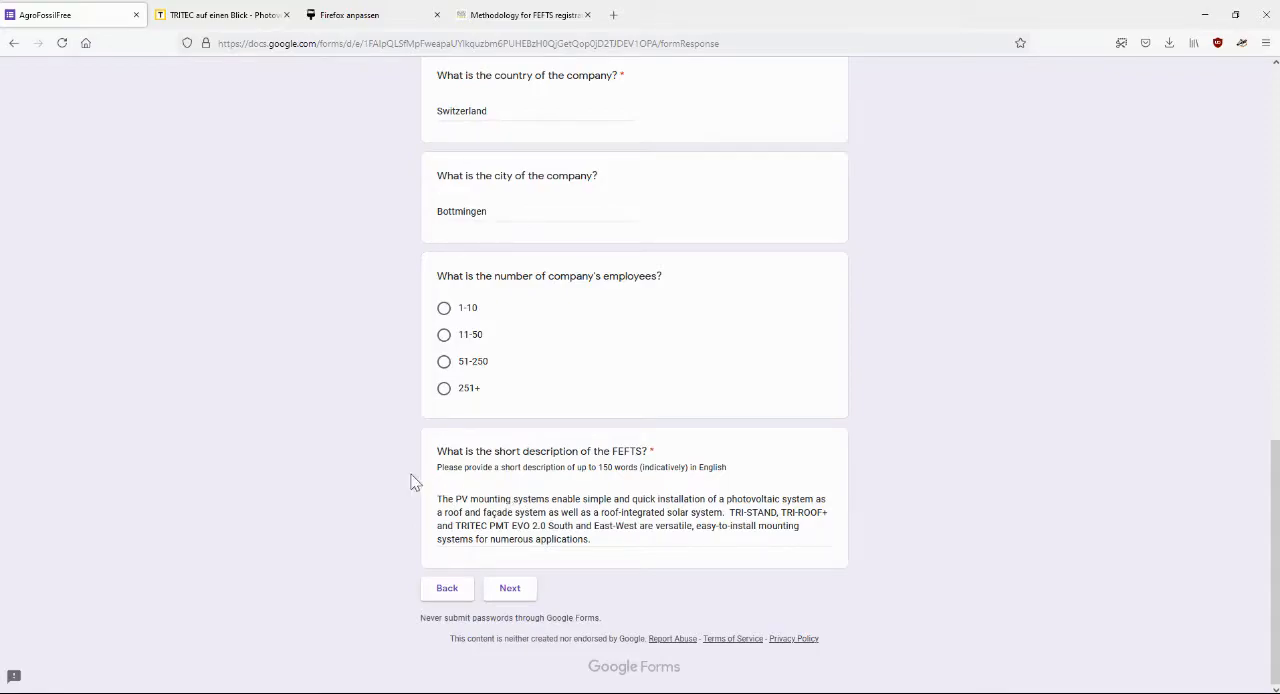
click(507, 590)
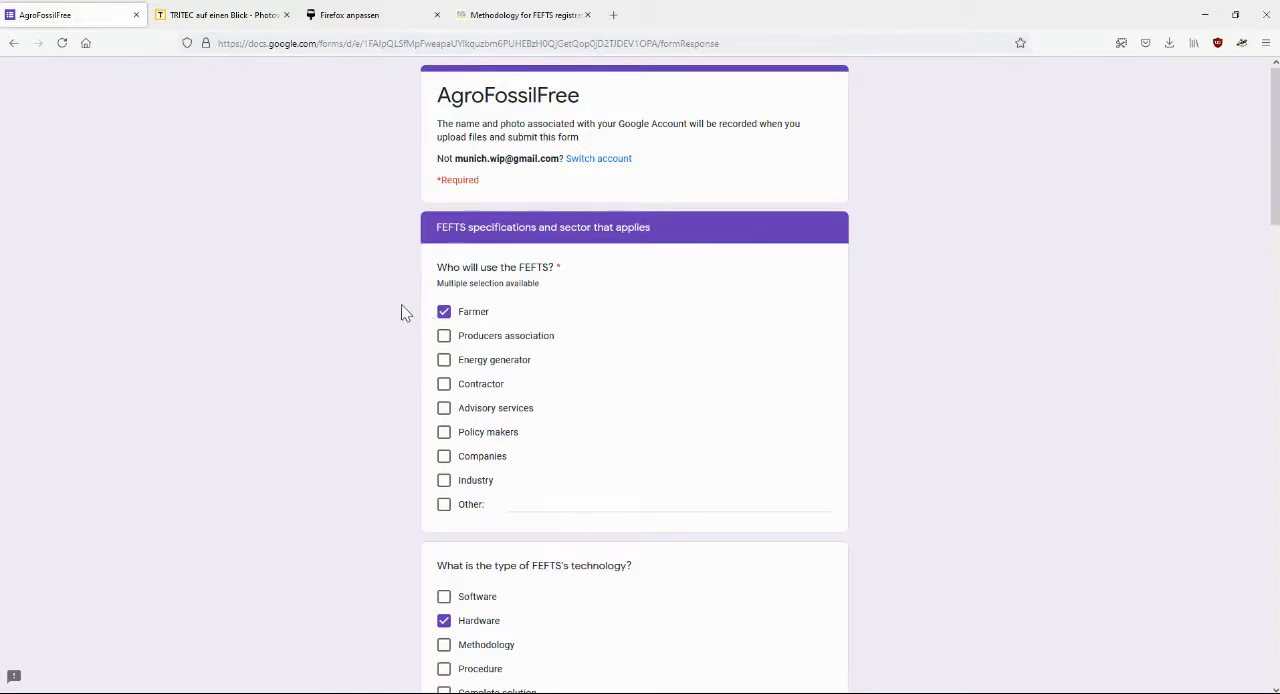
Review the FEFTS users, technology type, keywords, images, links and comments, and continue to the FEFTS application field section
scroll(401, 306, down, 5)
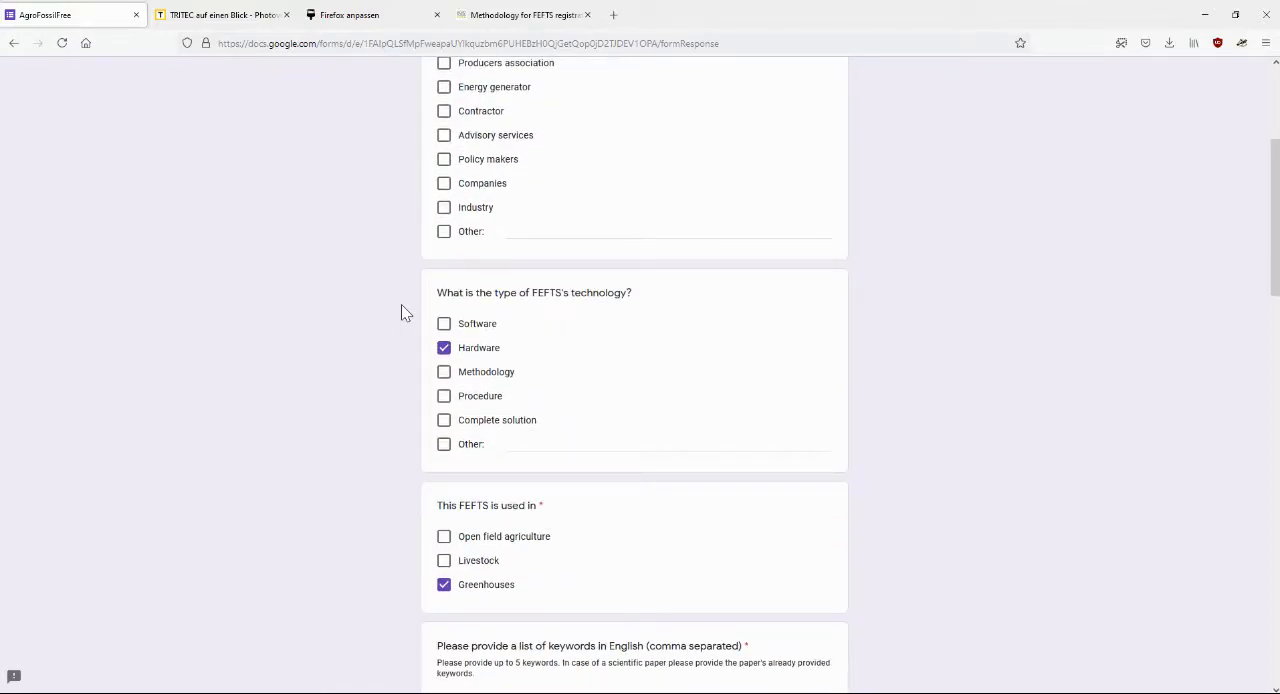
scroll(389, 407, down, 4)
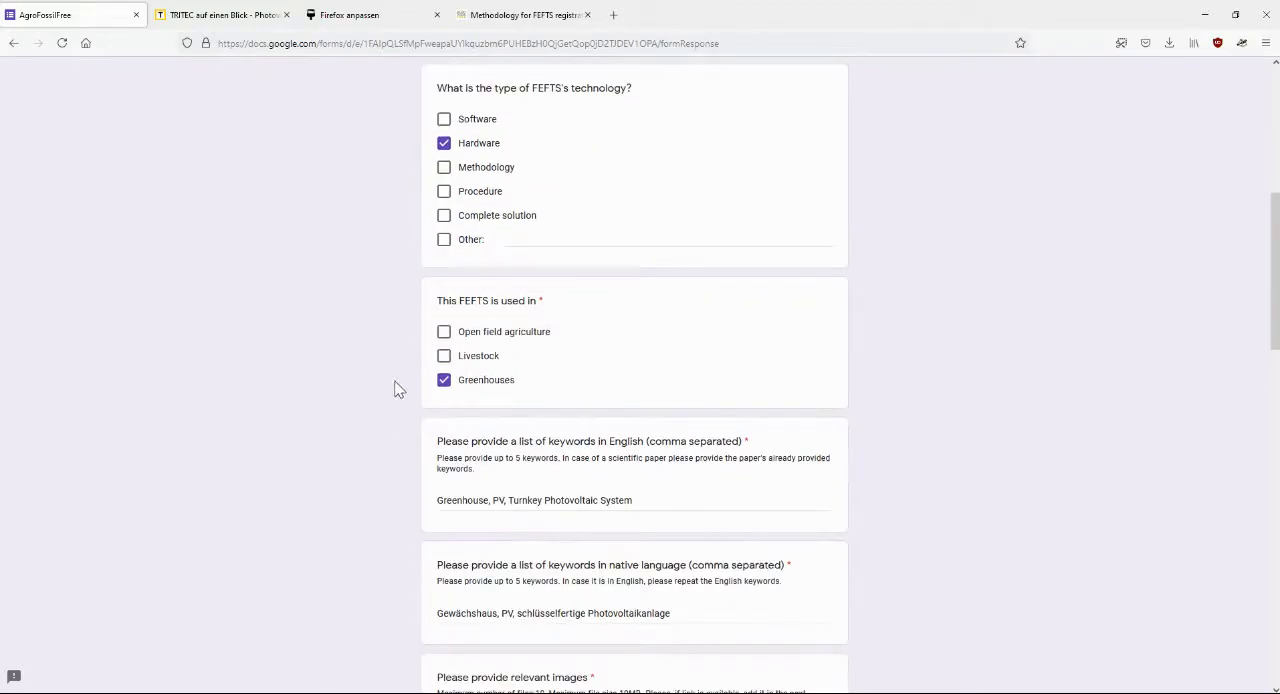
scroll(395, 388, down, 3)
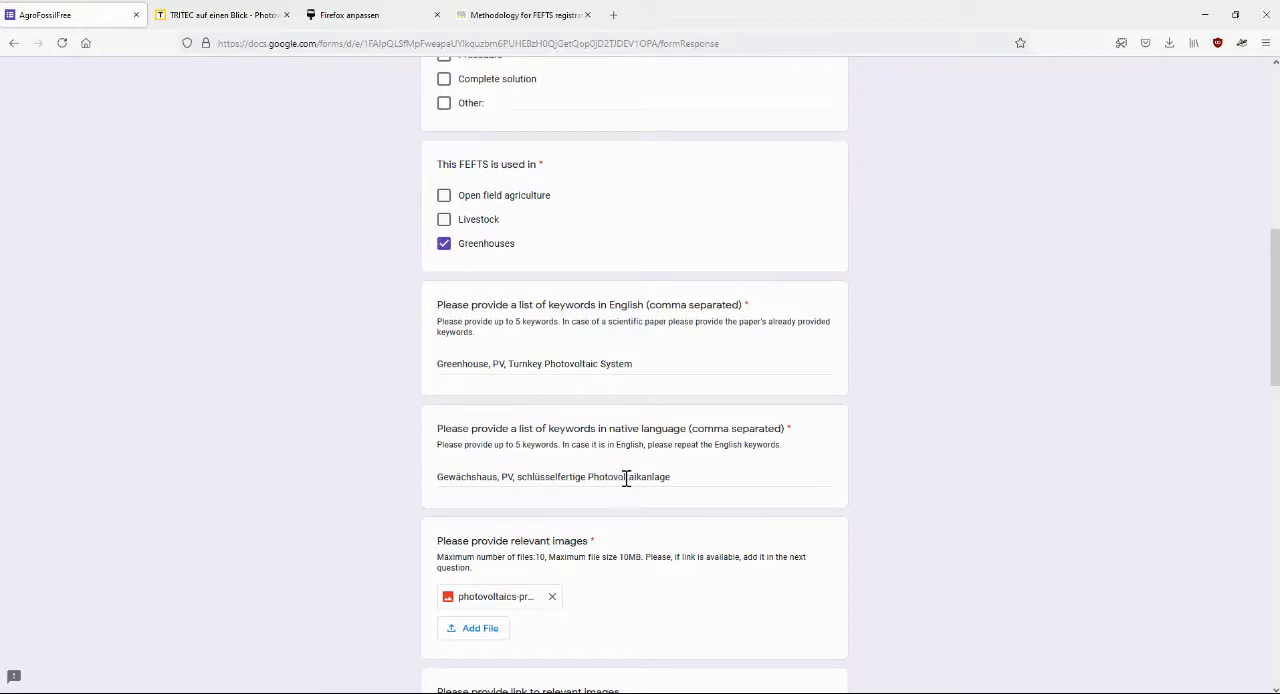
scroll(394, 420, down, 3)
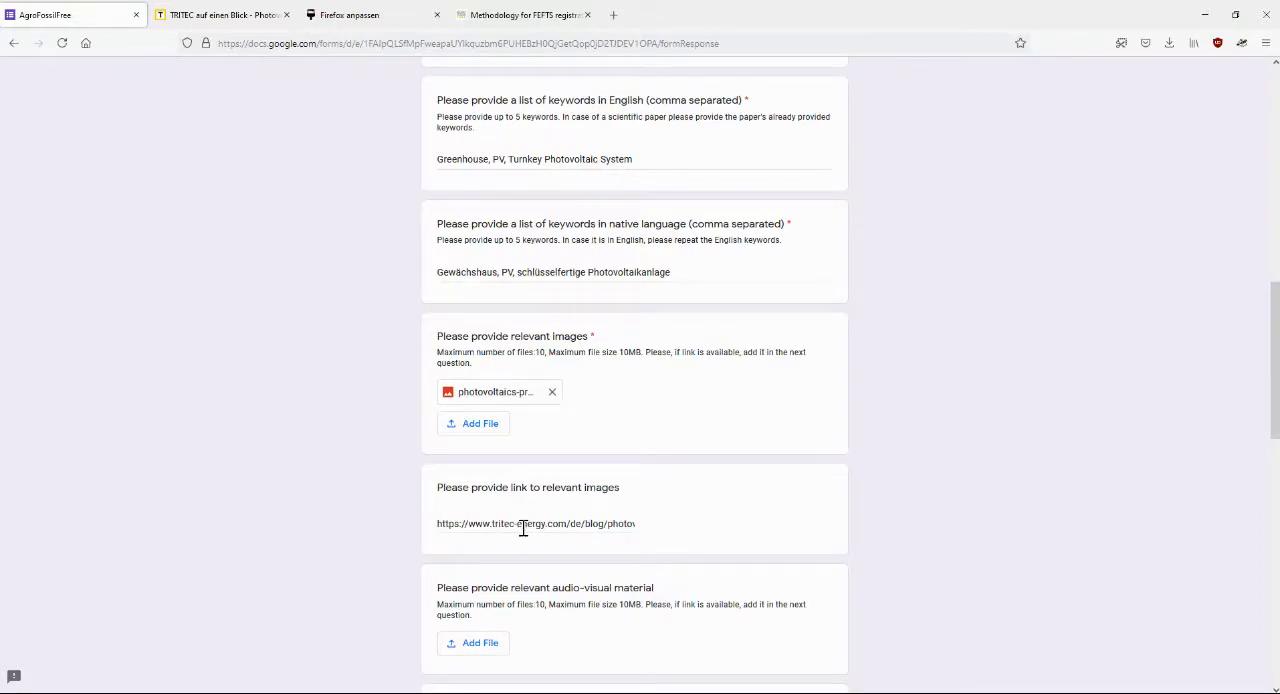
scroll(334, 473, down, 2)
scroll(334, 481, down, 2)
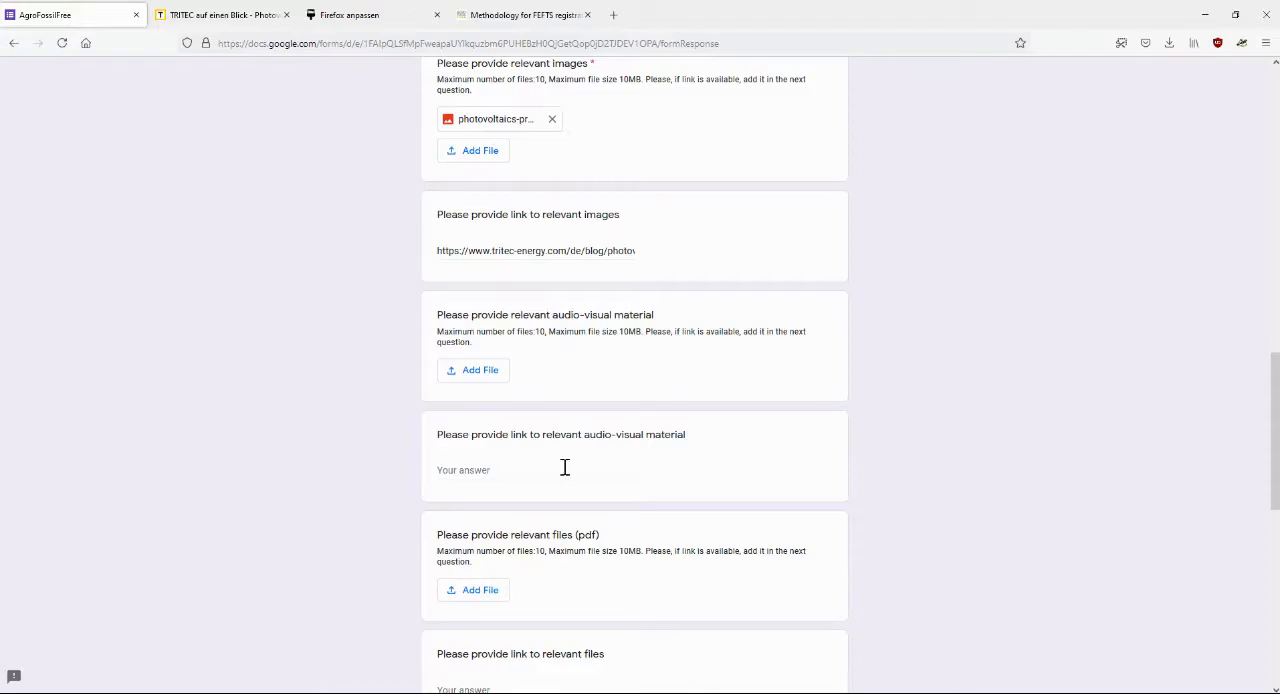
scroll(372, 469, down, 2)
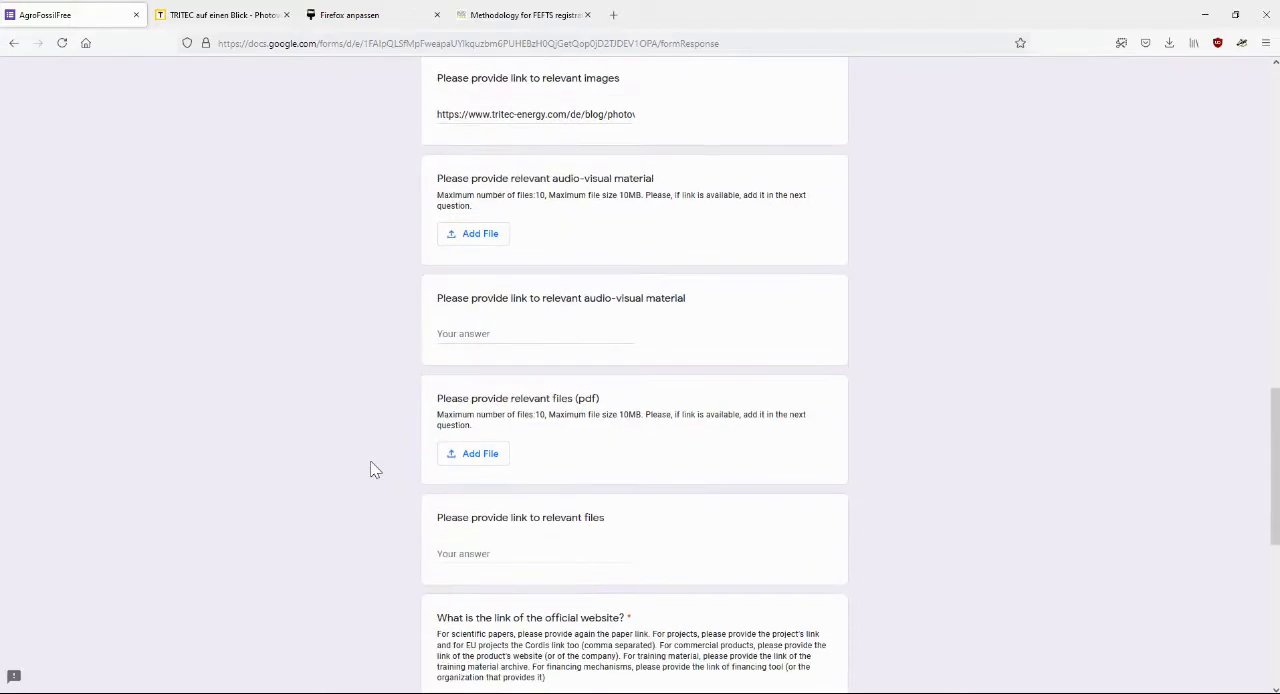
scroll(372, 469, down, 1)
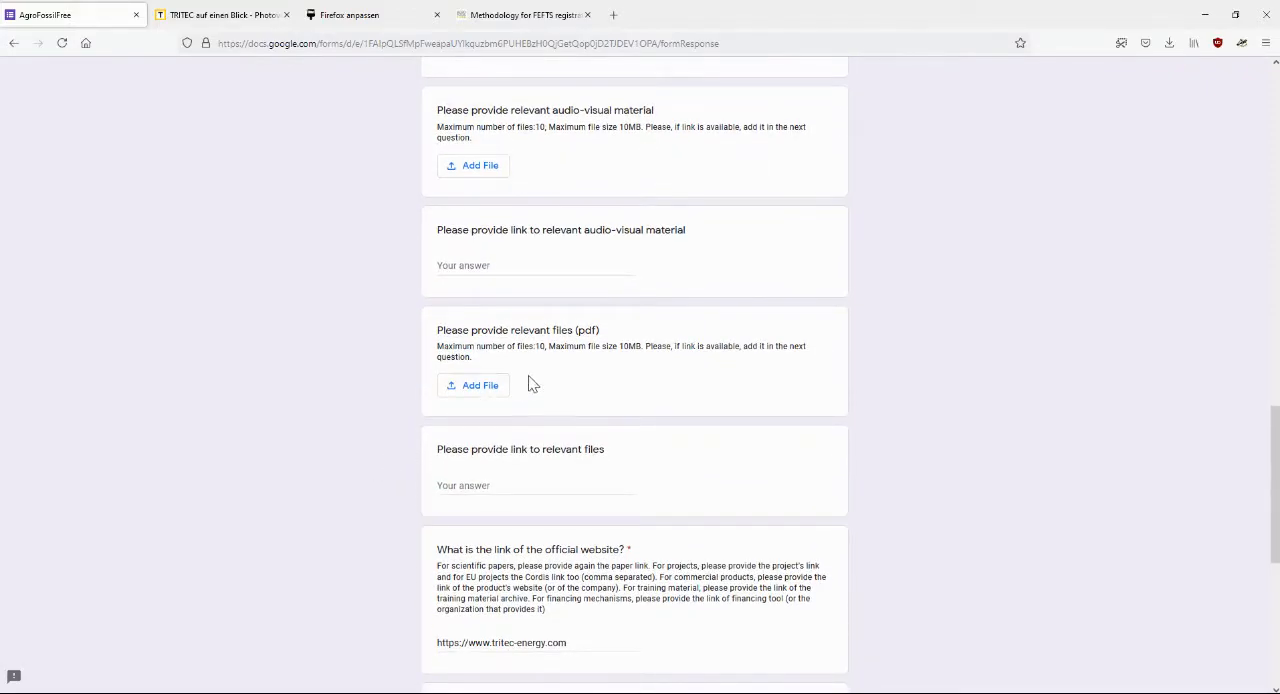
scroll(370, 408, down, 3)
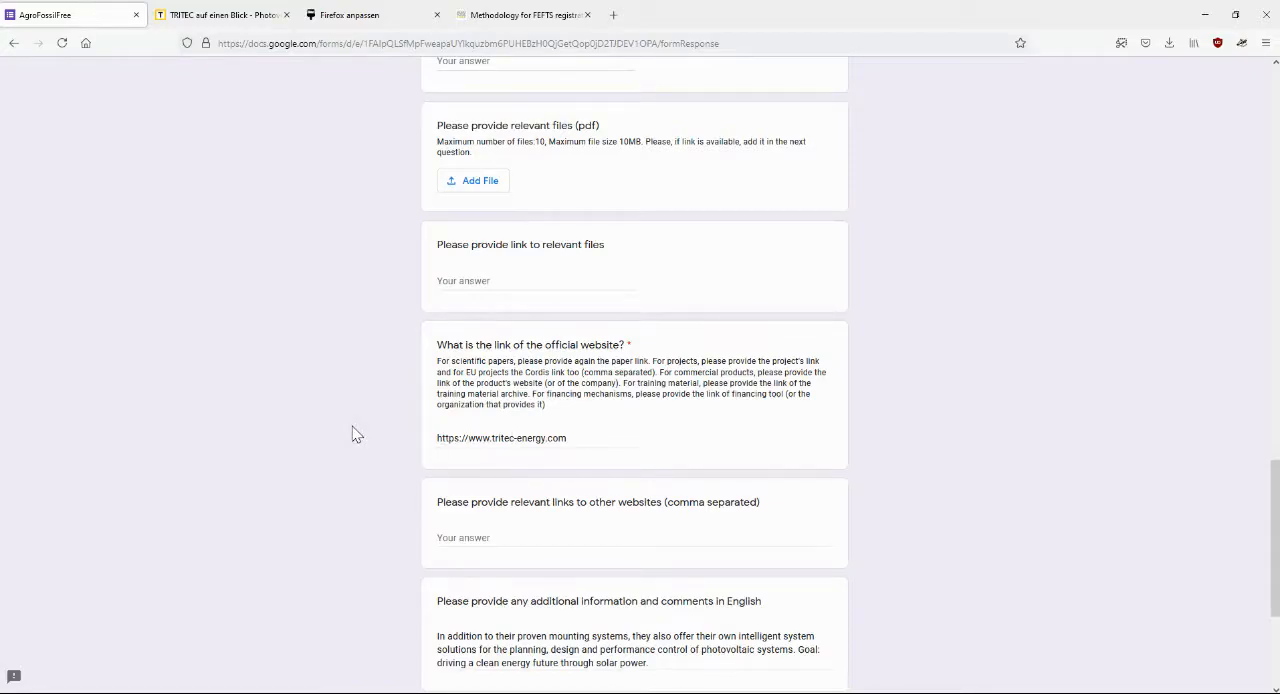
scroll(352, 426, down, 3)
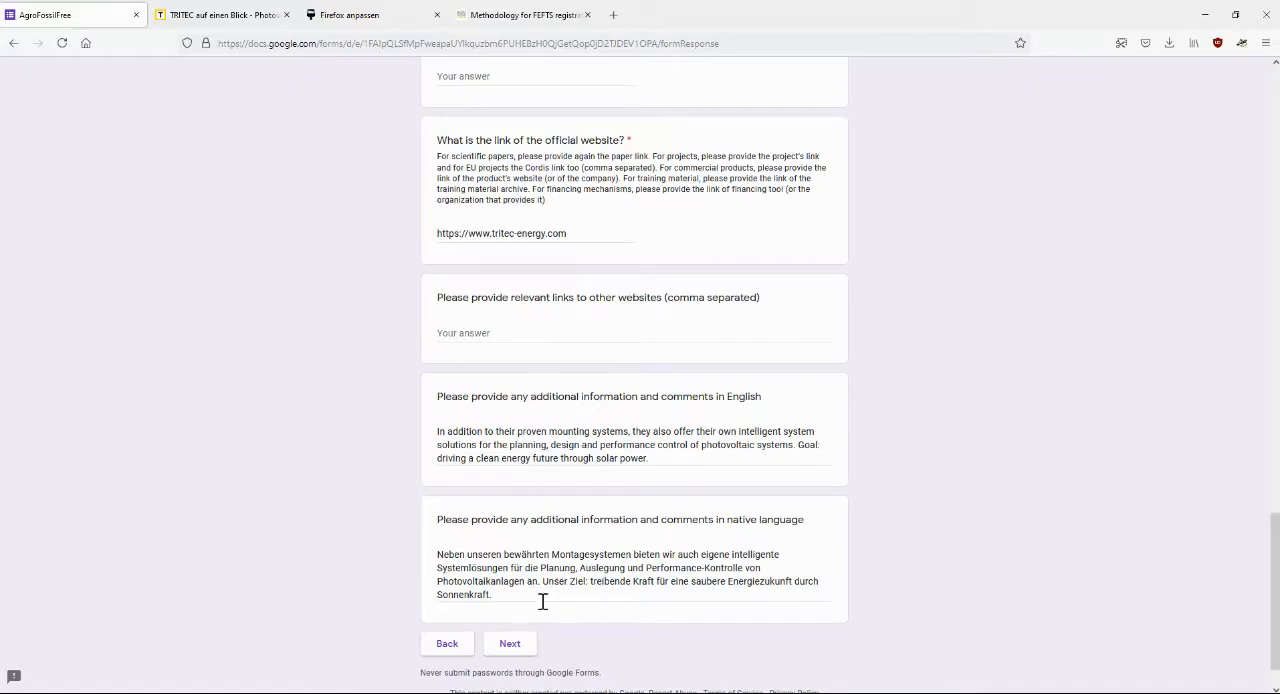
click(516, 647)
Choose Energy sales to external consumers as the agricultural application and continue to the Energy sales section
click(444, 517)
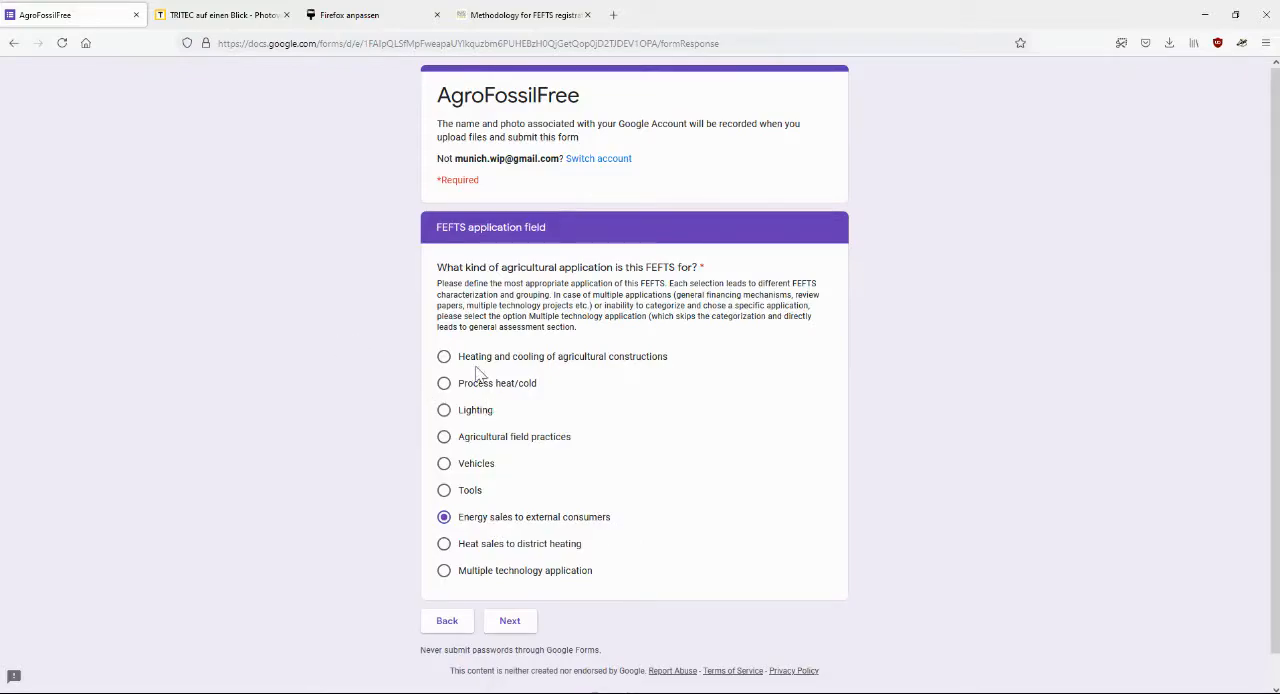
click(444, 490)
click(444, 518)
click(508, 622)
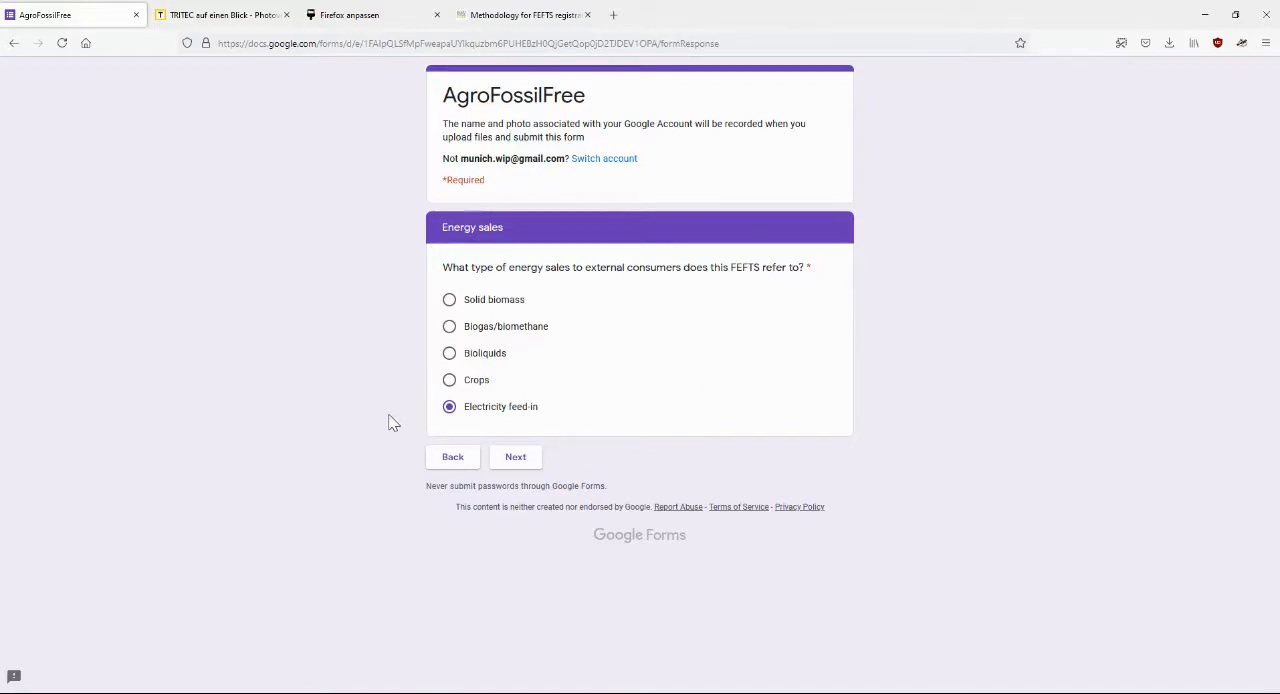
Advance to the Energy type produced section, keeping the answers Electricity feed-in, Clean energy production, Energy production system and Solar
click(507, 457)
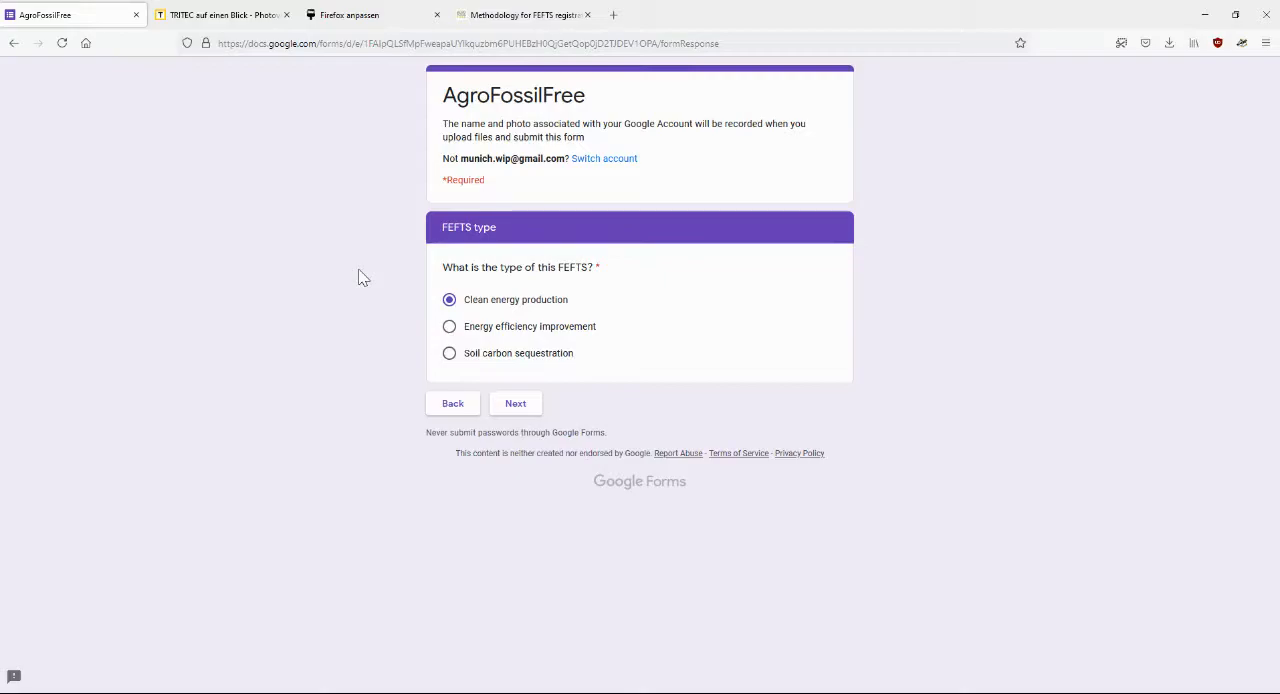
click(509, 404)
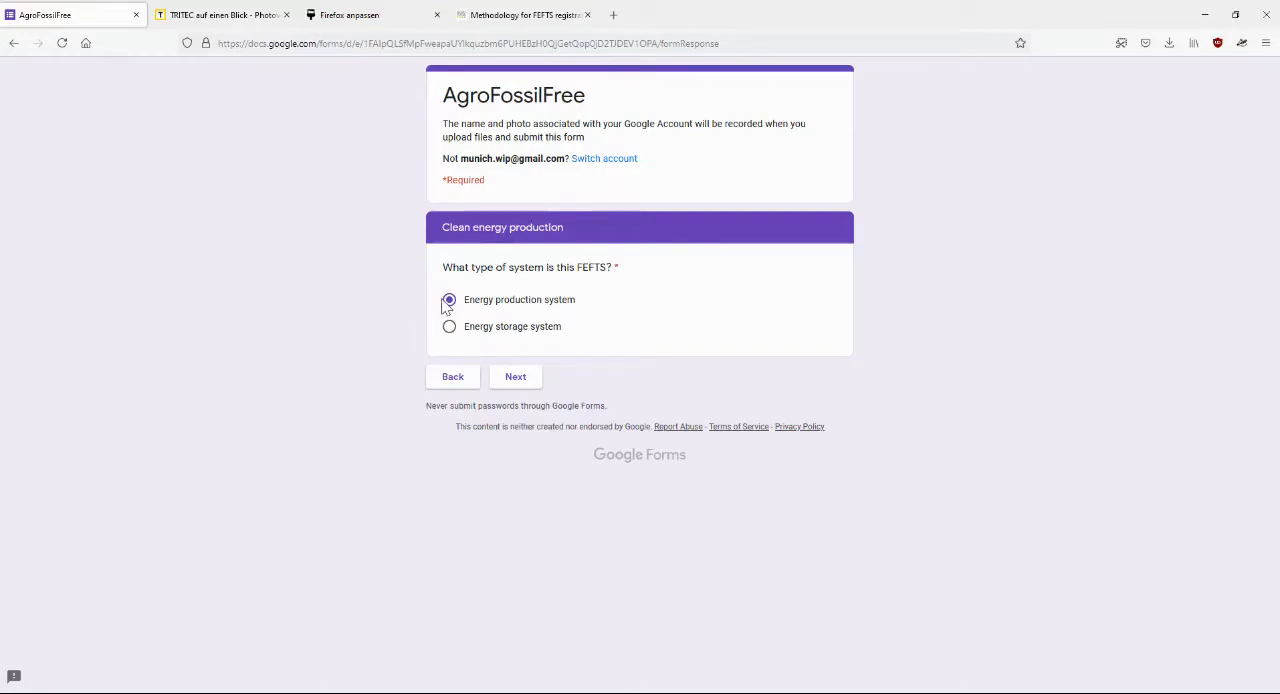
click(518, 377)
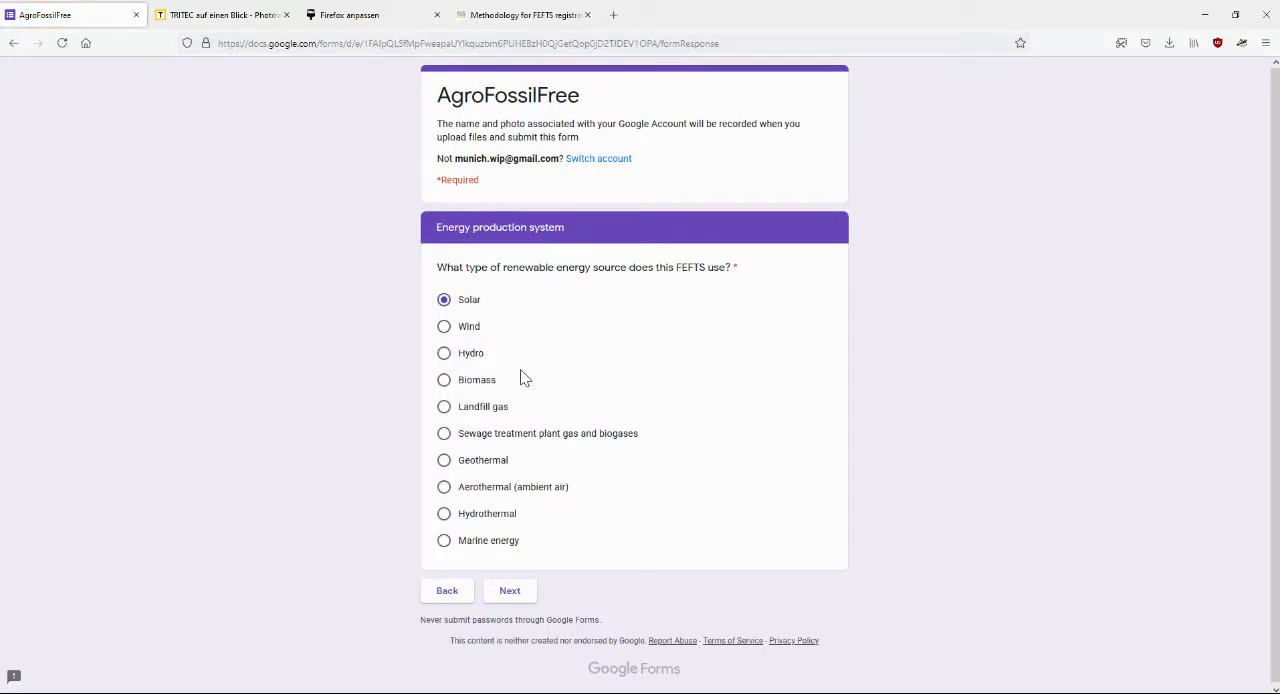
click(509, 590)
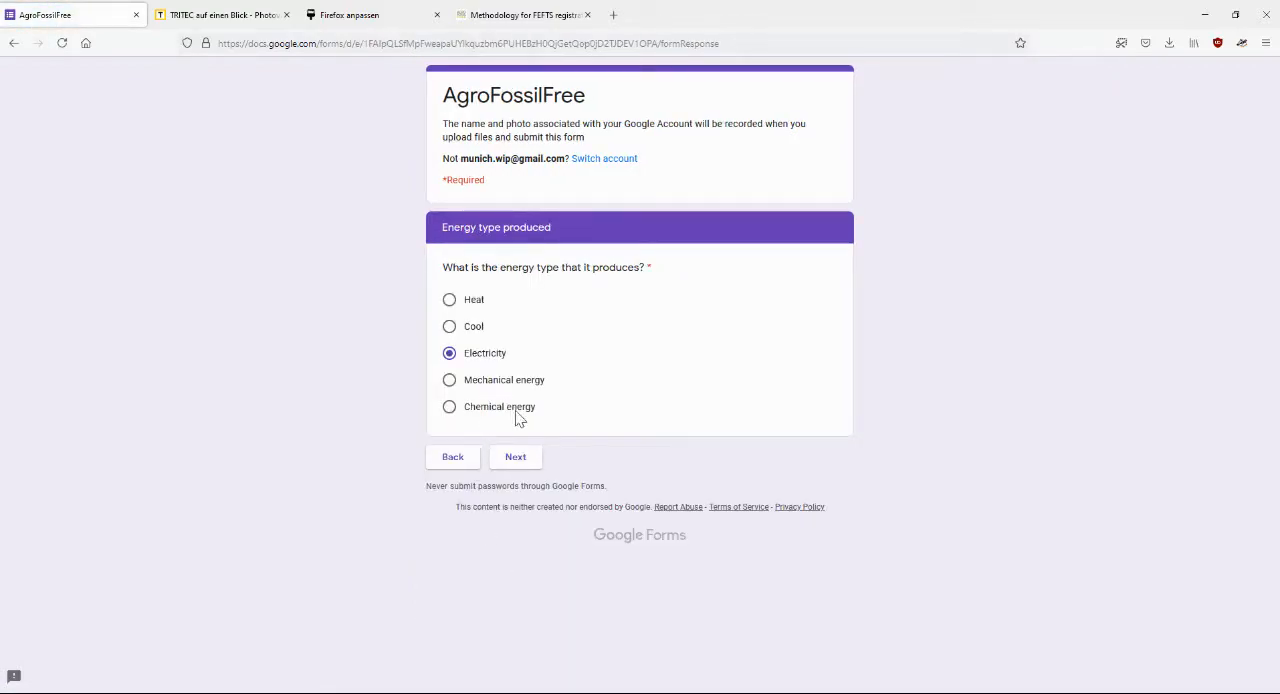
Advance to the General assessment section, keeping Electricity, AC, Photovoltaics and PV-arrays as the answers
click(516, 457)
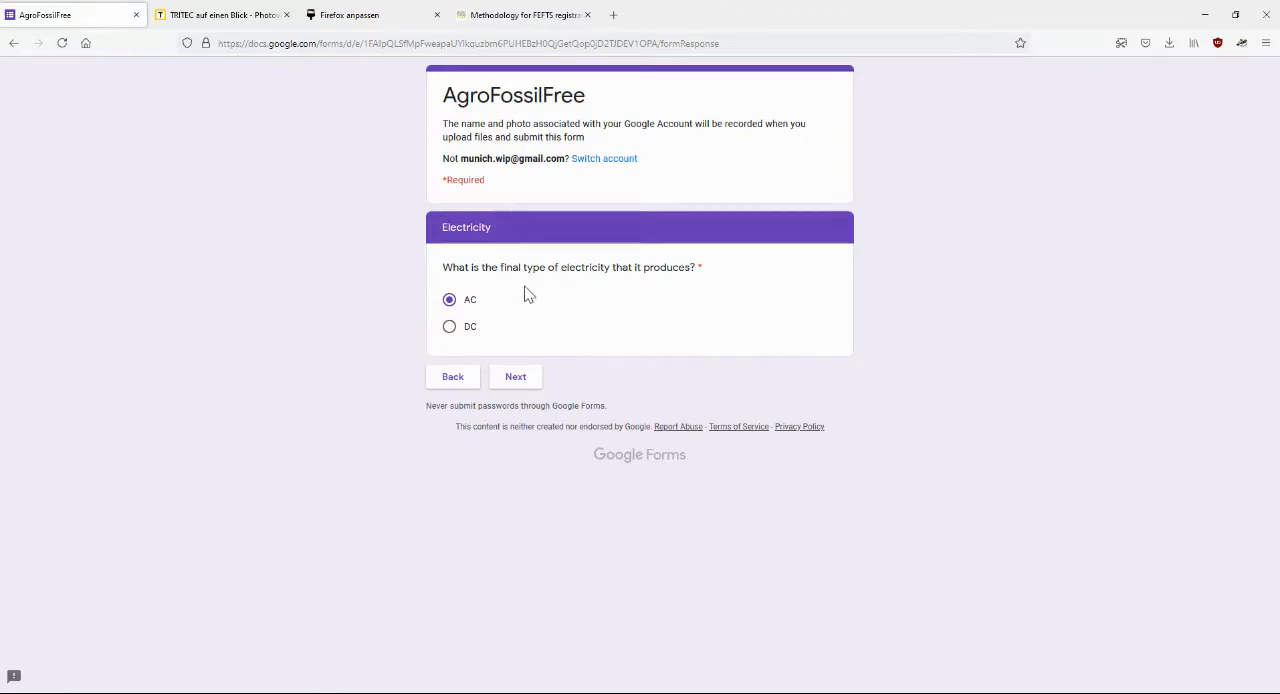
click(524, 381)
click(515, 377)
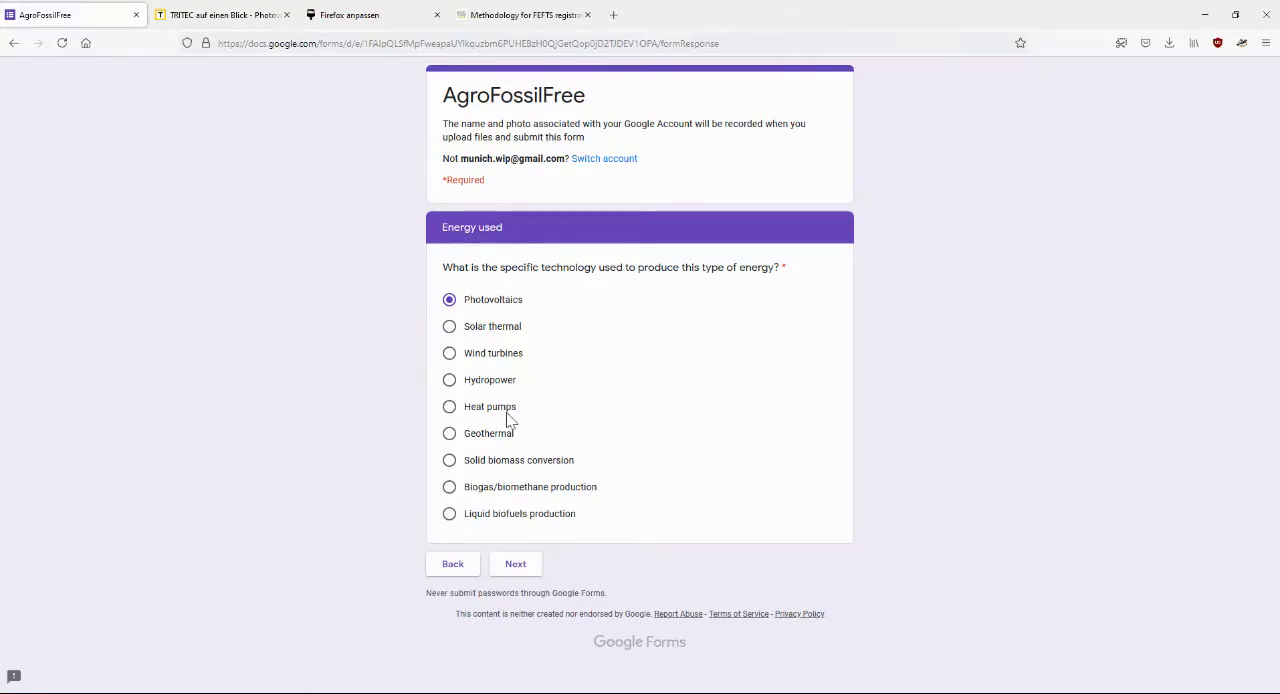
click(525, 566)
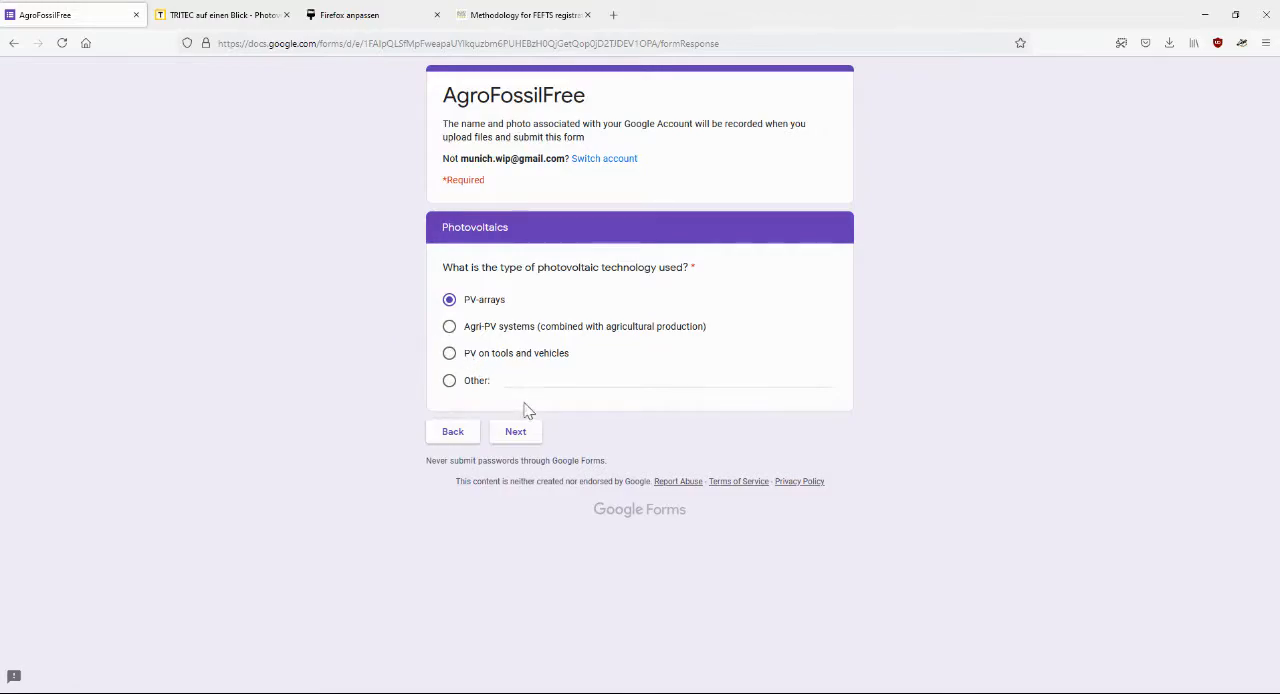
click(527, 441)
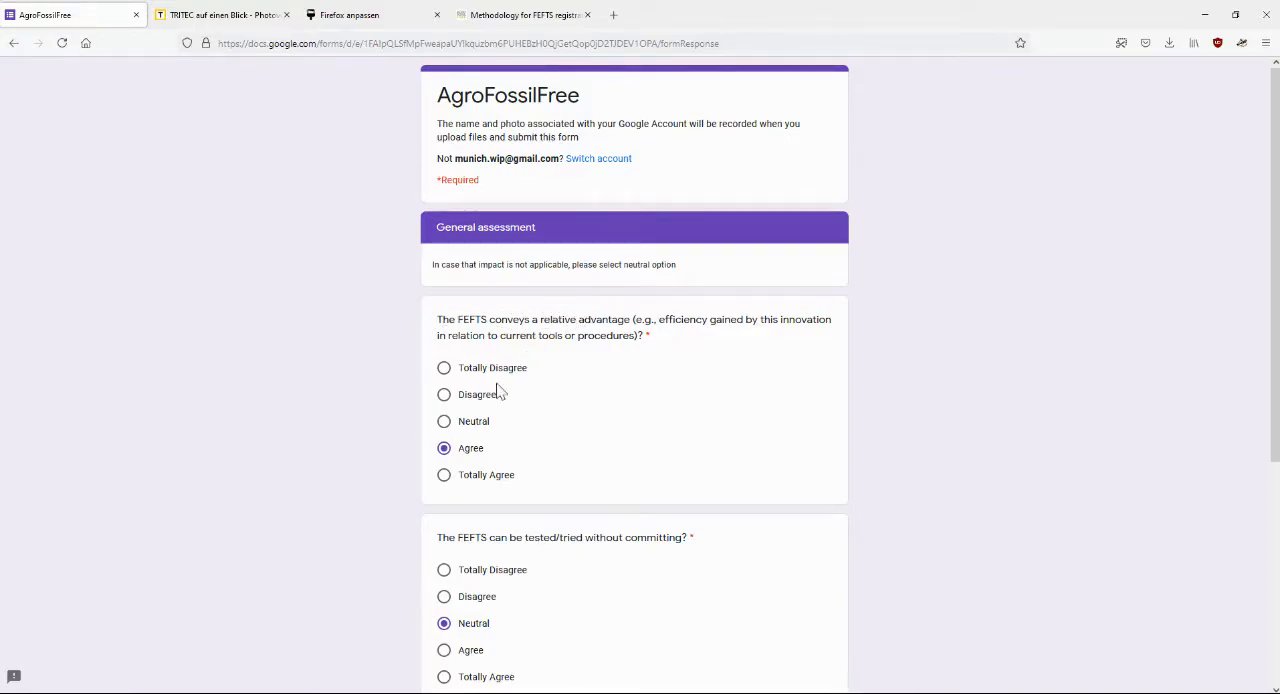
Advance to the Environmental assessment section, keeping Agree for relative advantage, Neutral for testing without committing and Totally Agree for observable effects
scroll(394, 430, down, 2)
scroll(394, 430, down, 1)
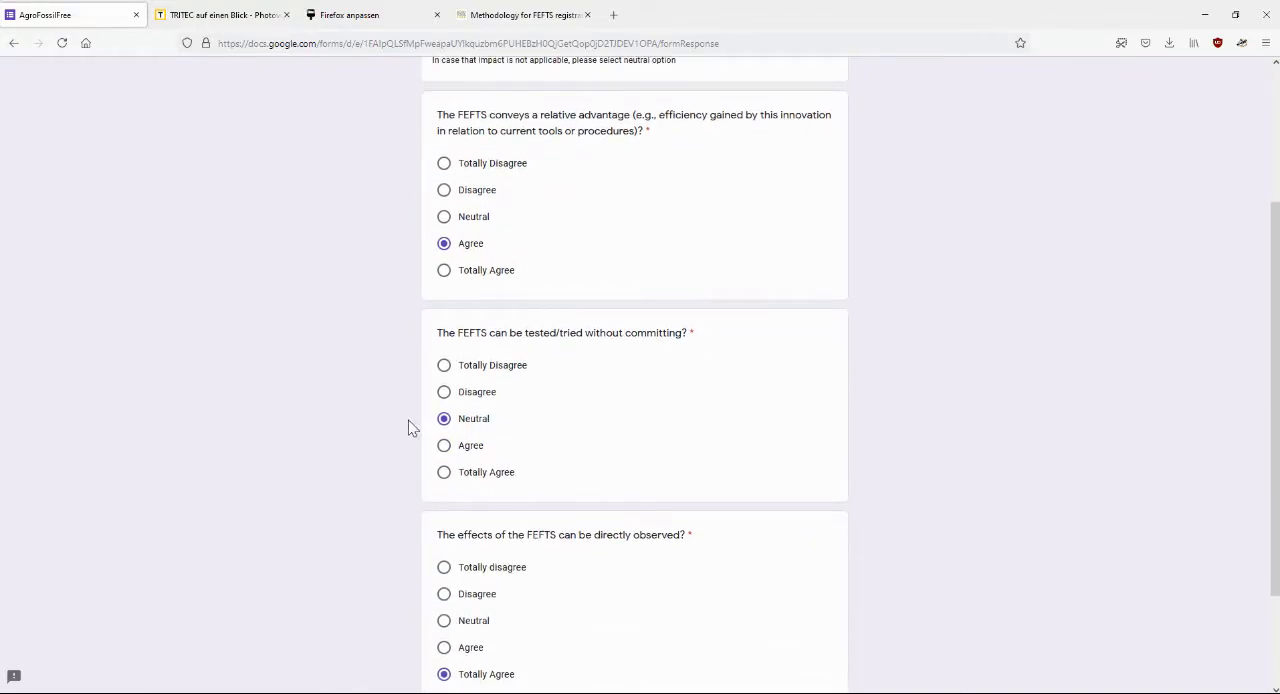
scroll(495, 345, up, 1)
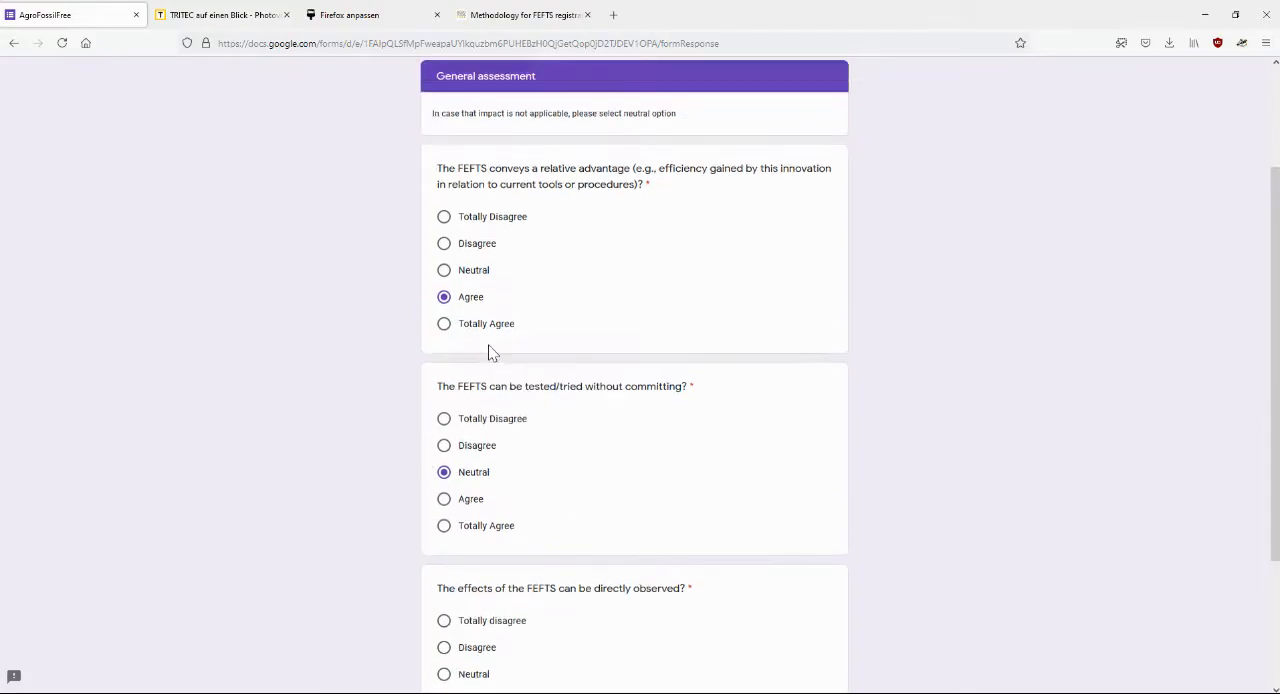
scroll(372, 413, down, 2)
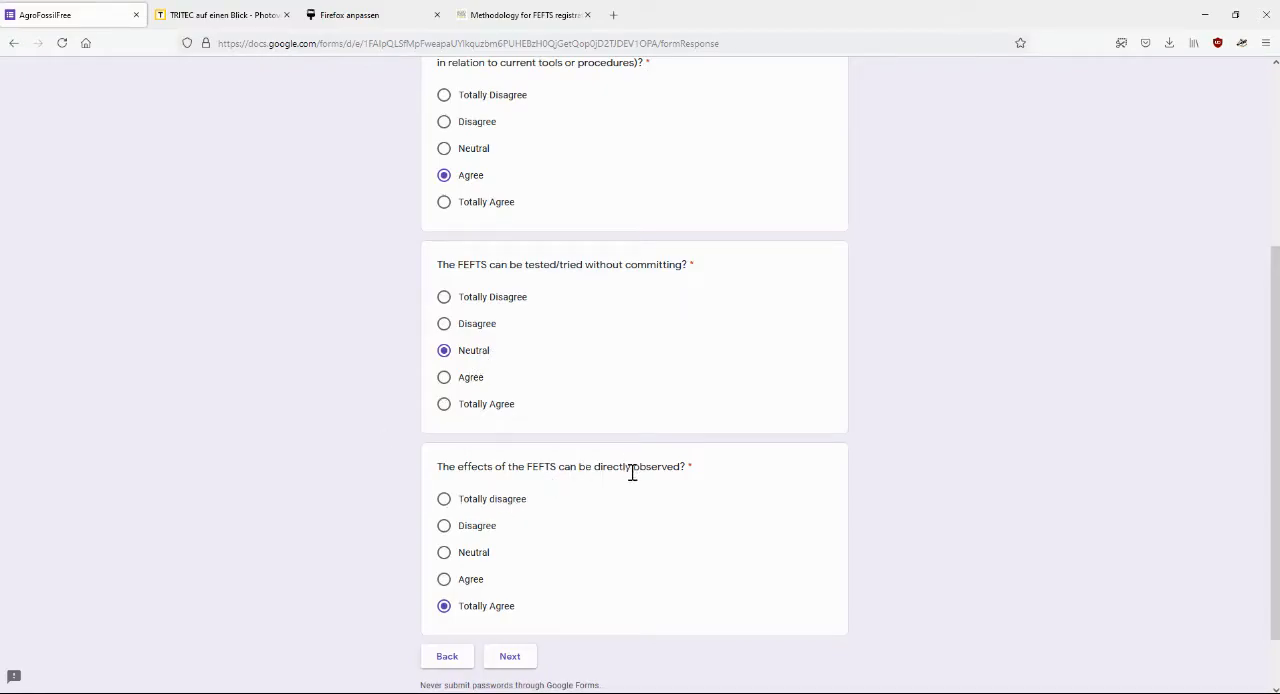
scroll(512, 654, up, 1)
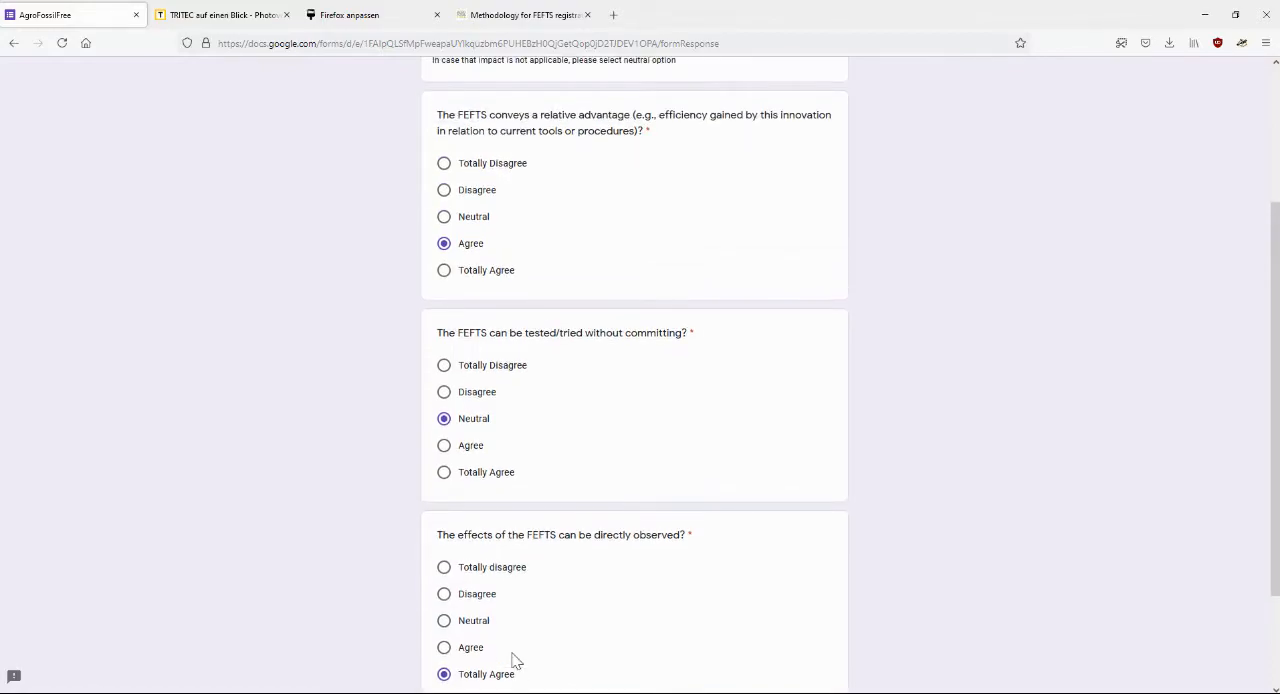
scroll(512, 654, down, 2)
scroll(500, 591, up, 1)
click(511, 660)
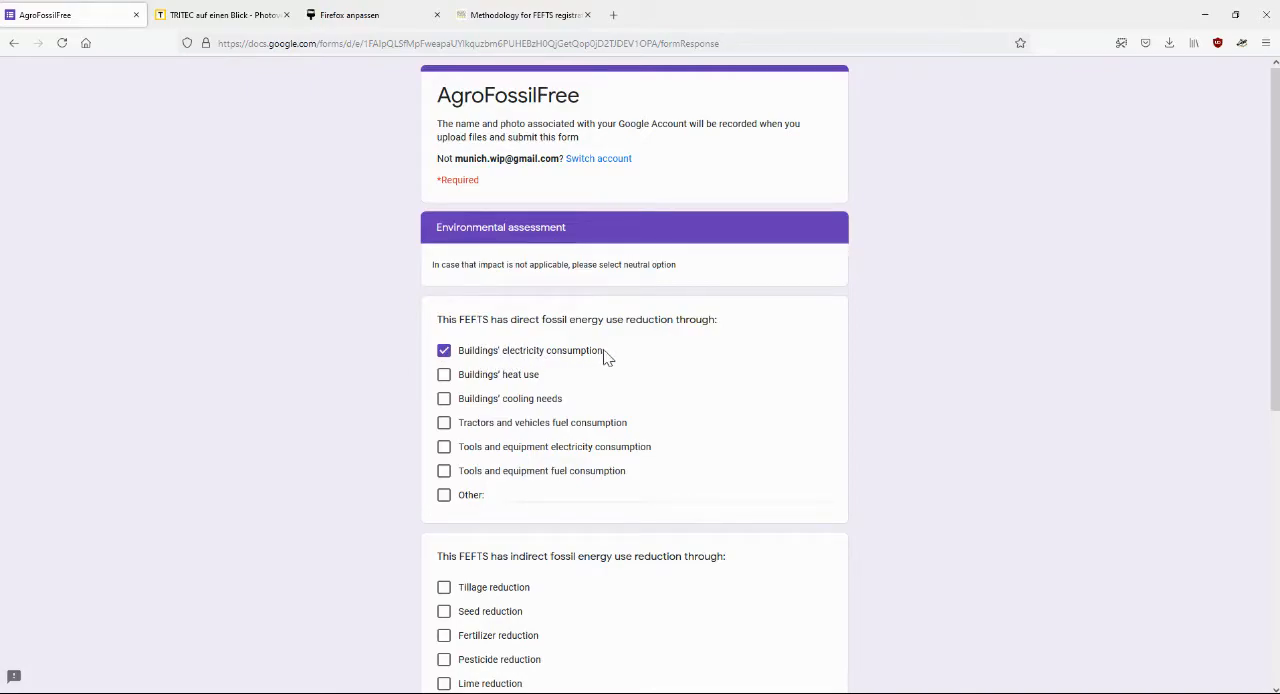
Continue to the Socioeconomic assessment section, keeping Buildings' electricity consumption, Other: Sales to energy markets, and Totally Agree on decreasing GHG emissions
scroll(372, 368, down, 1)
scroll(372, 368, down, 1)
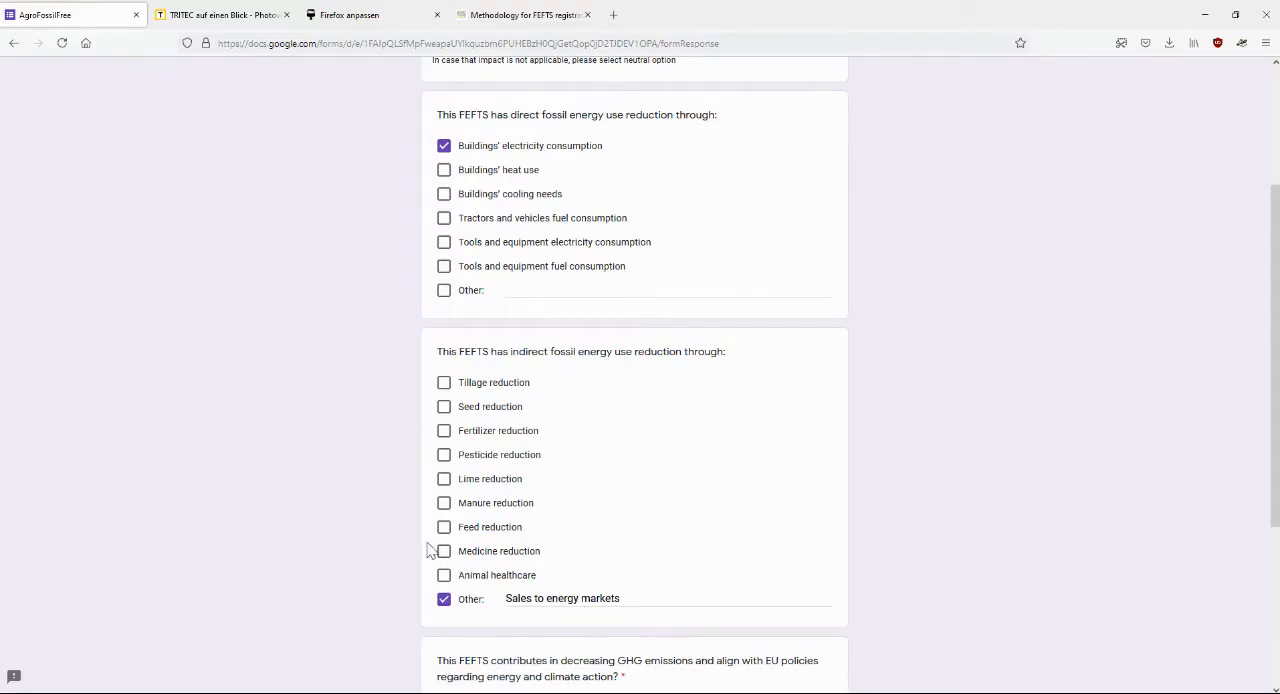
scroll(299, 478, down, 3)
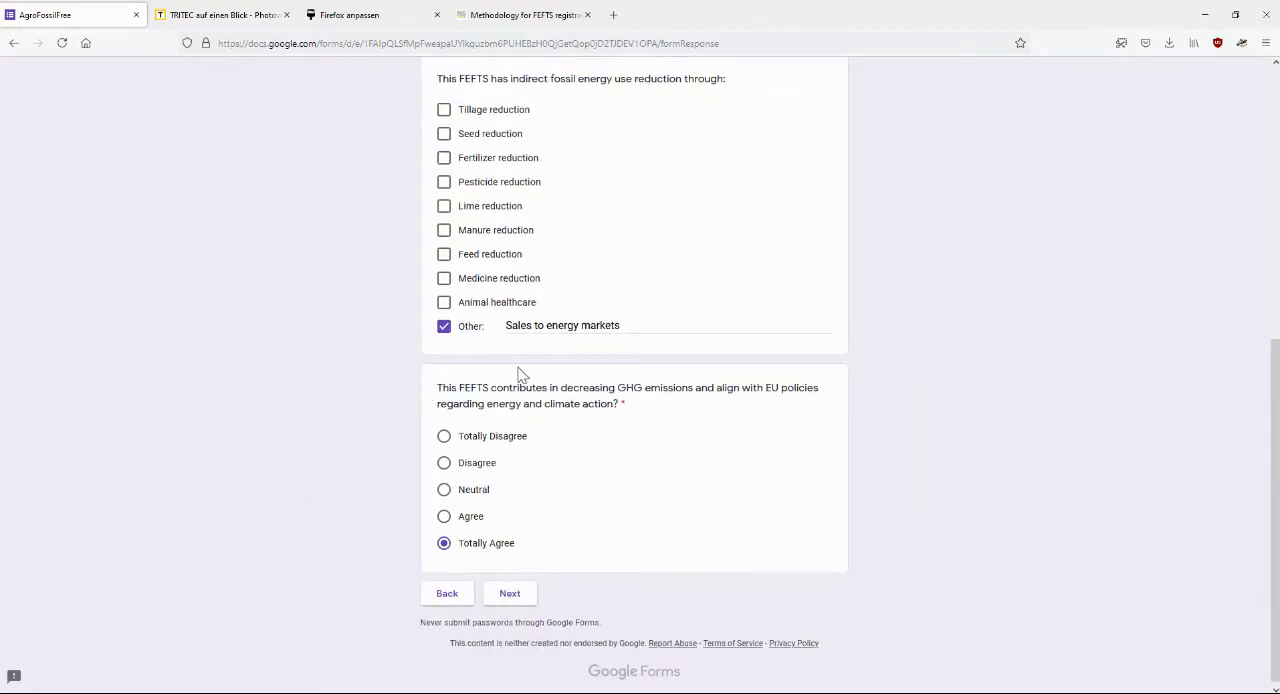
scroll(583, 372, up, 1)
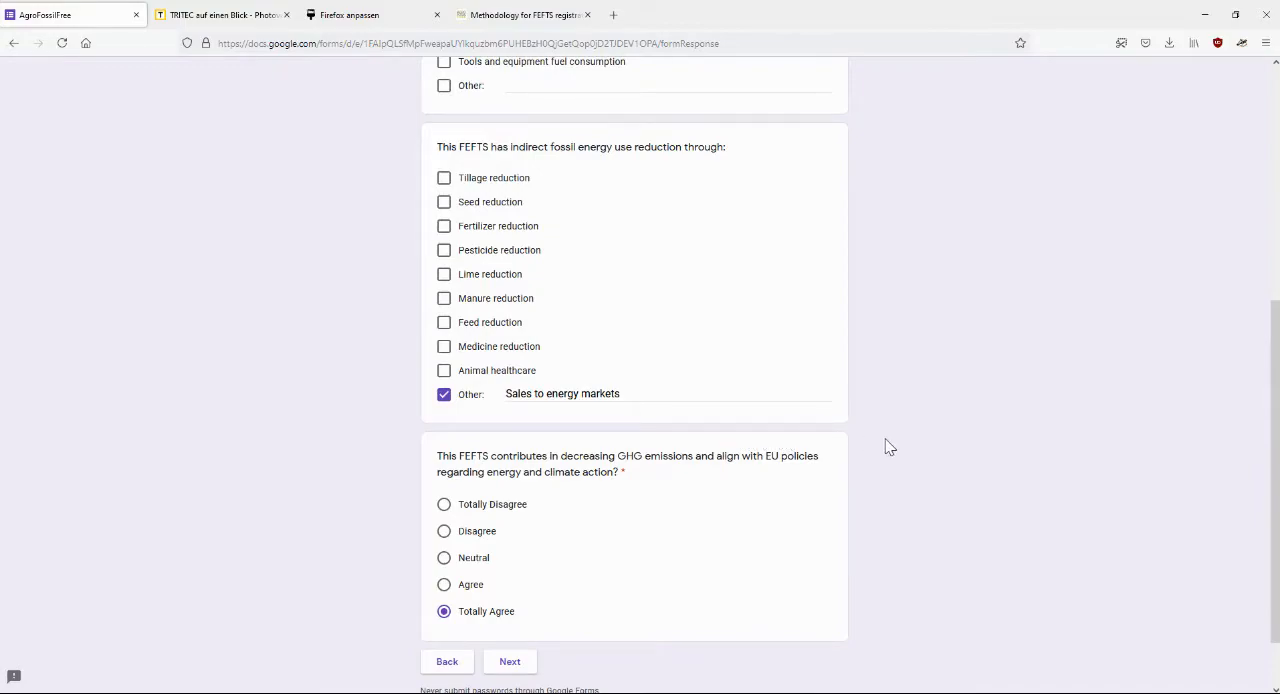
scroll(886, 447, down, 1)
click(509, 590)
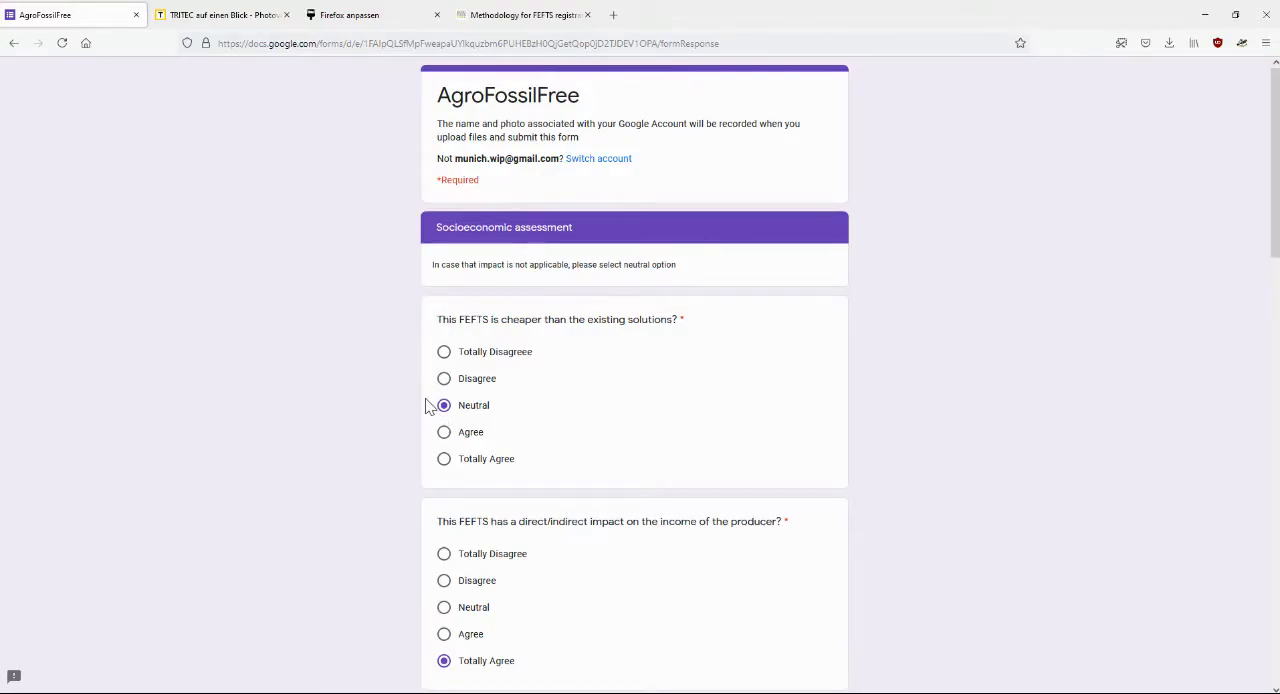
Review the socioeconomic answers from cost and producer income through to EU policy adoption, and submit the registration form
scroll(425, 405, down, 3)
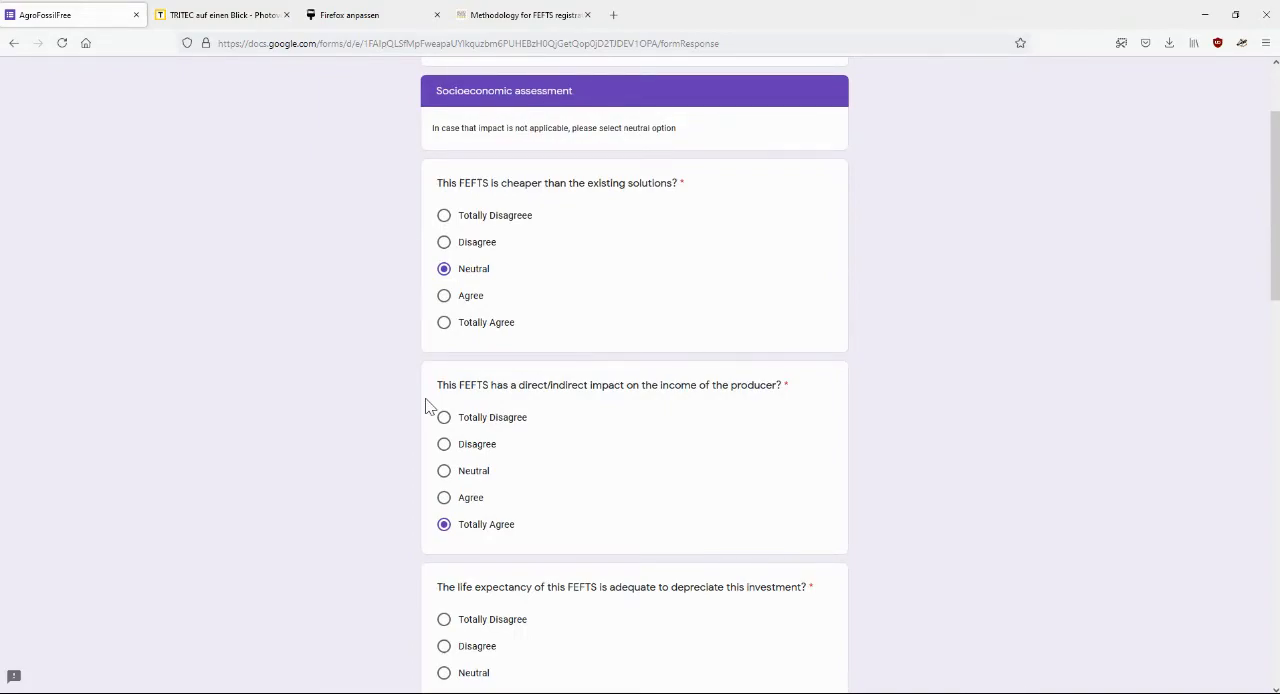
scroll(372, 434, down, 4)
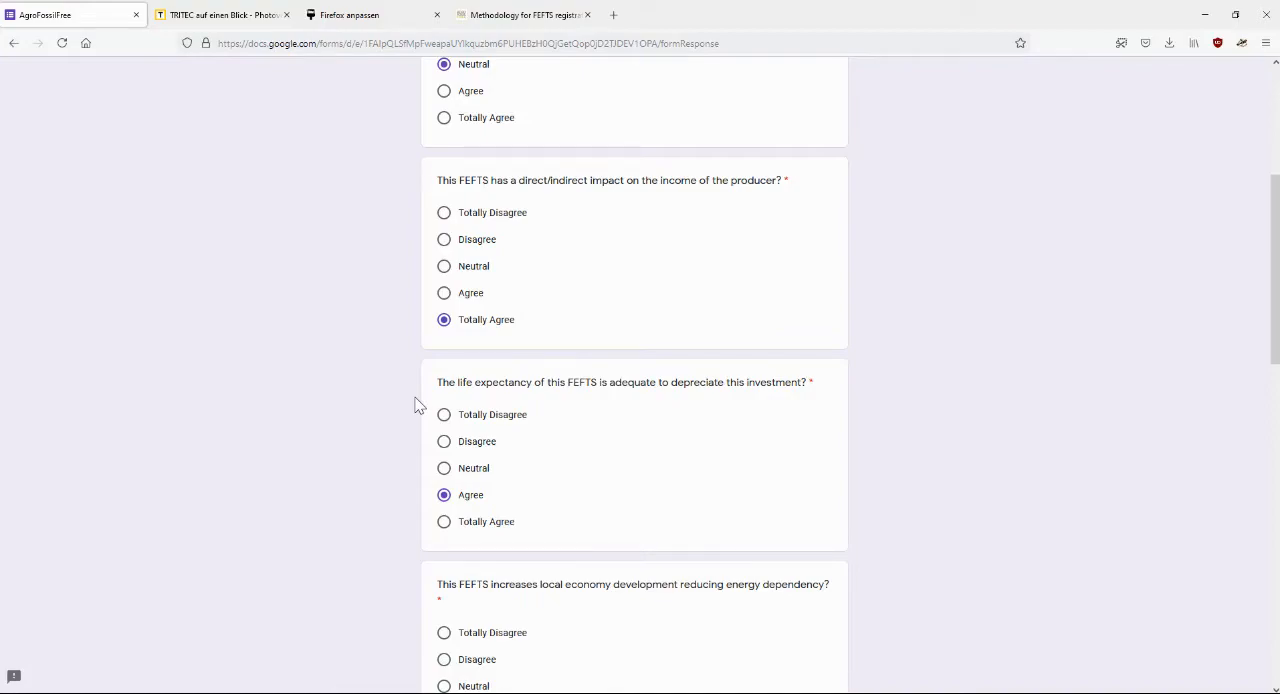
scroll(418, 404, down, 5)
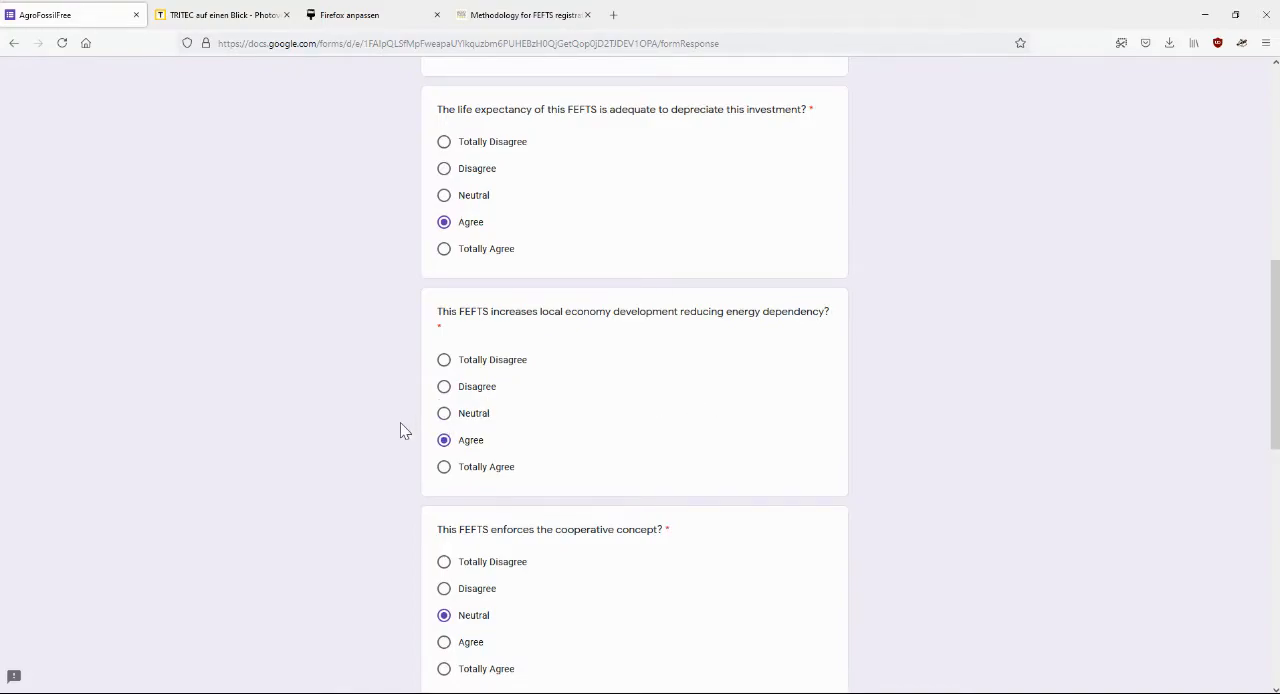
scroll(402, 430, down, 4)
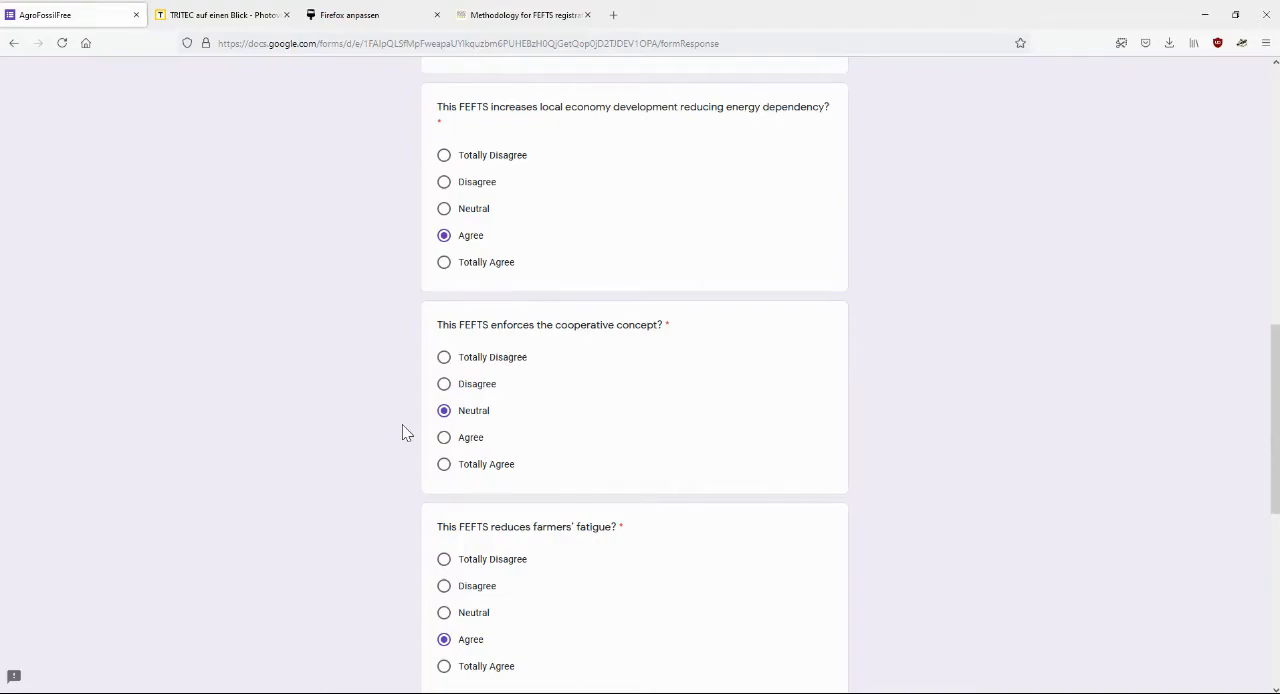
scroll(405, 432, down, 3)
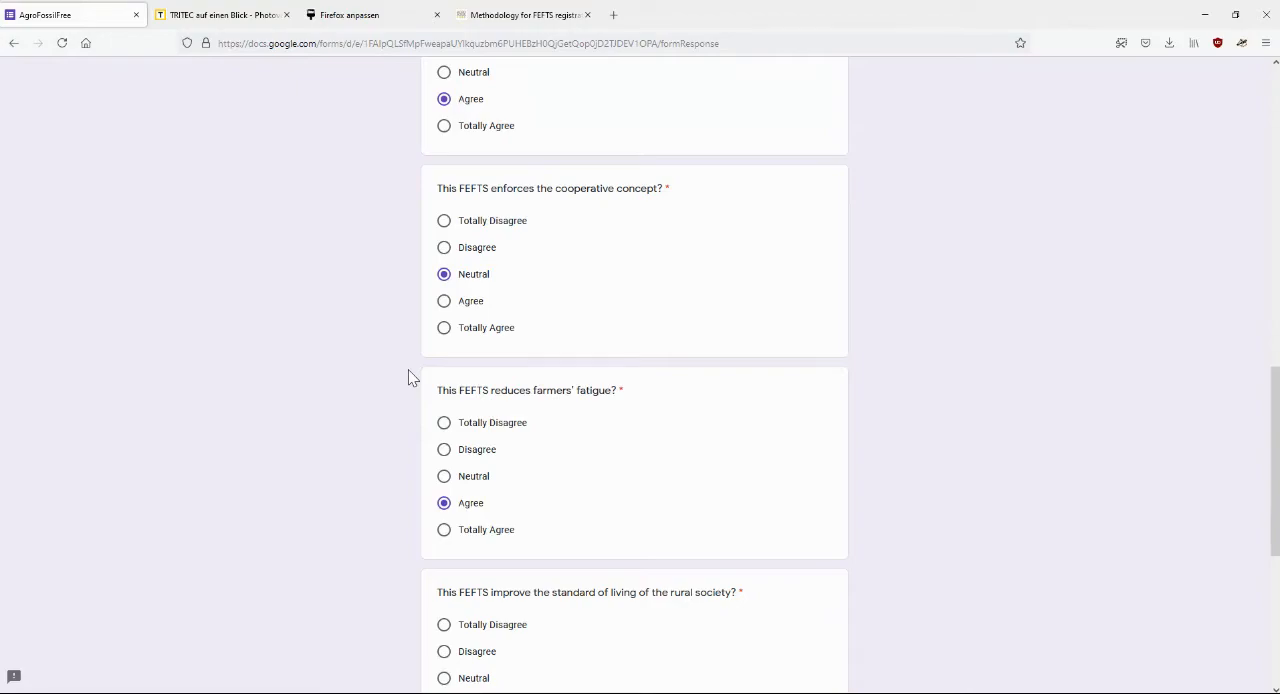
scroll(409, 372, down, 2)
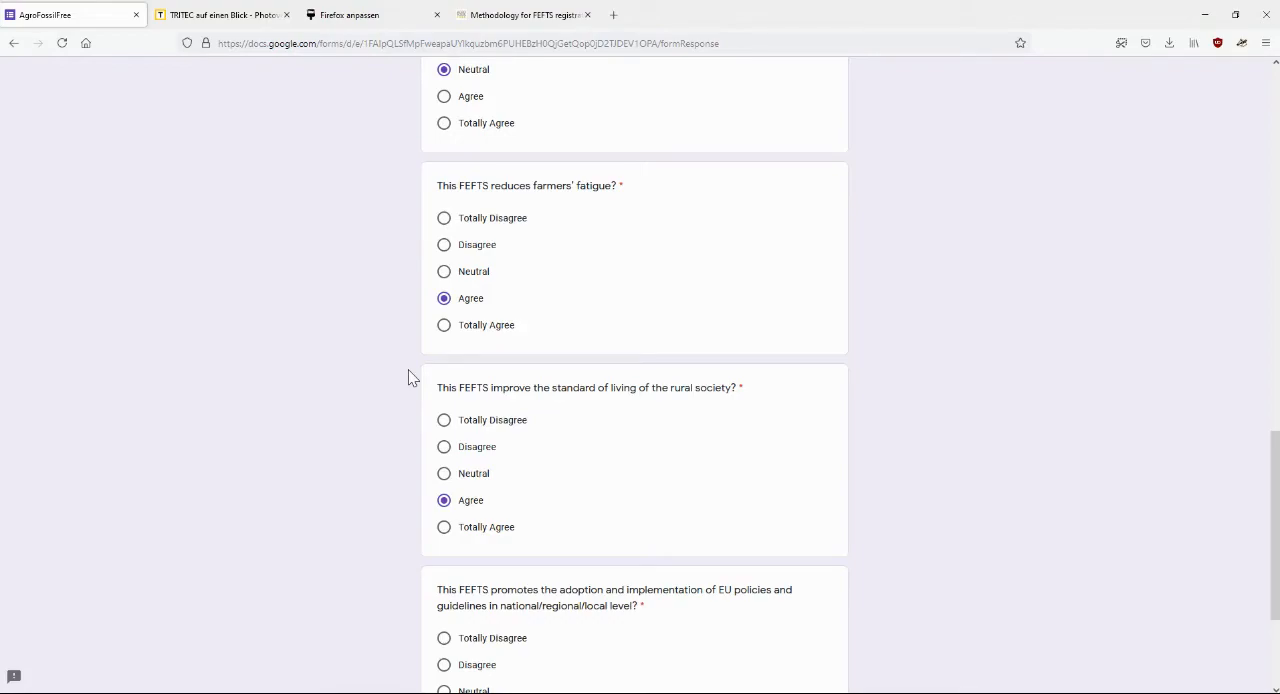
scroll(409, 418, down, 2)
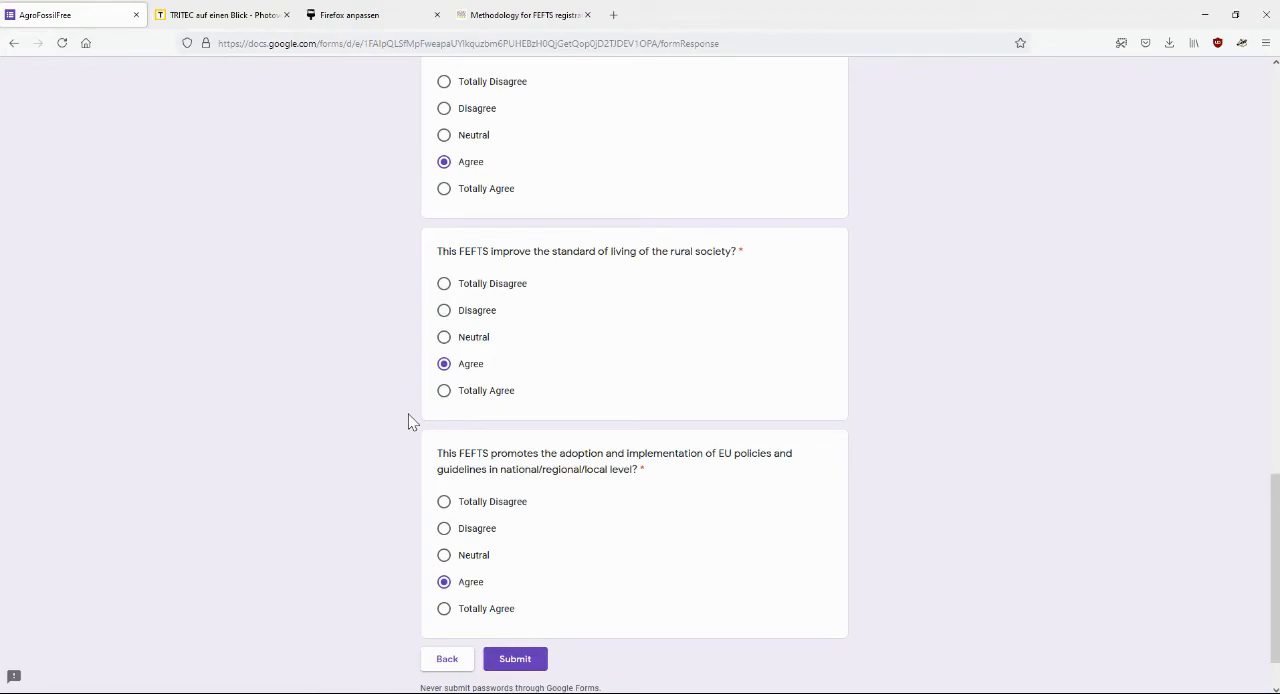
scroll(337, 448, down, 2)
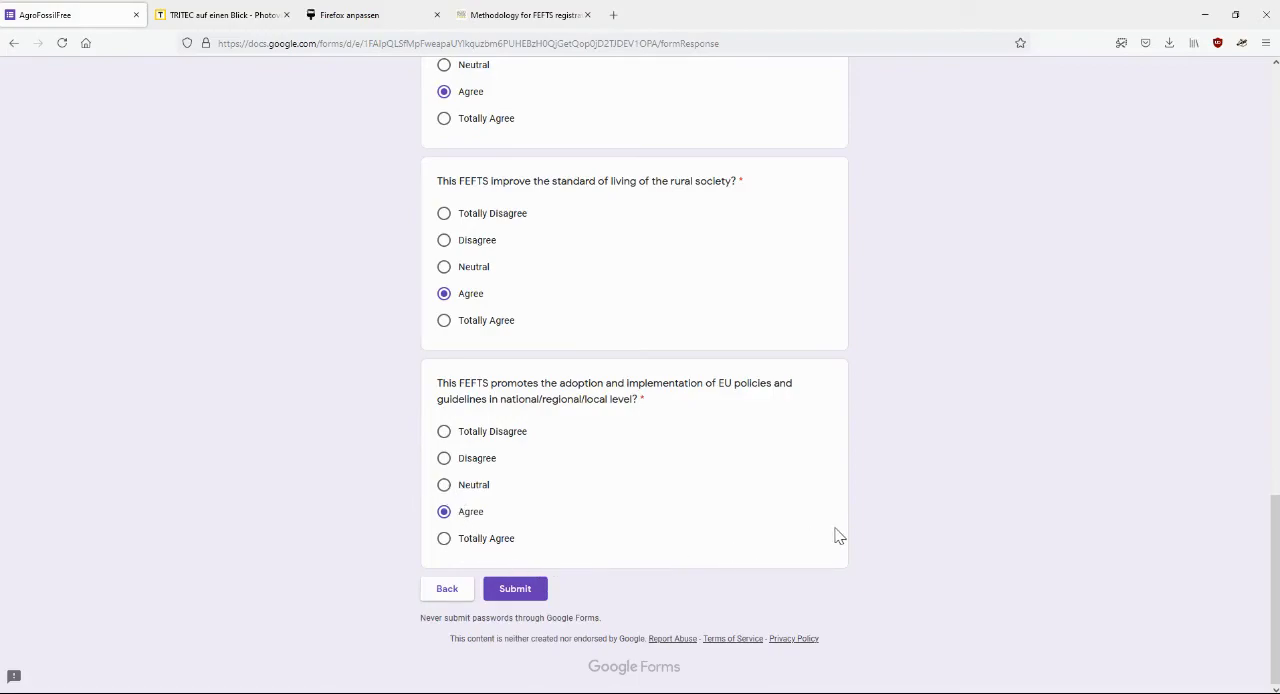
click(516, 590)
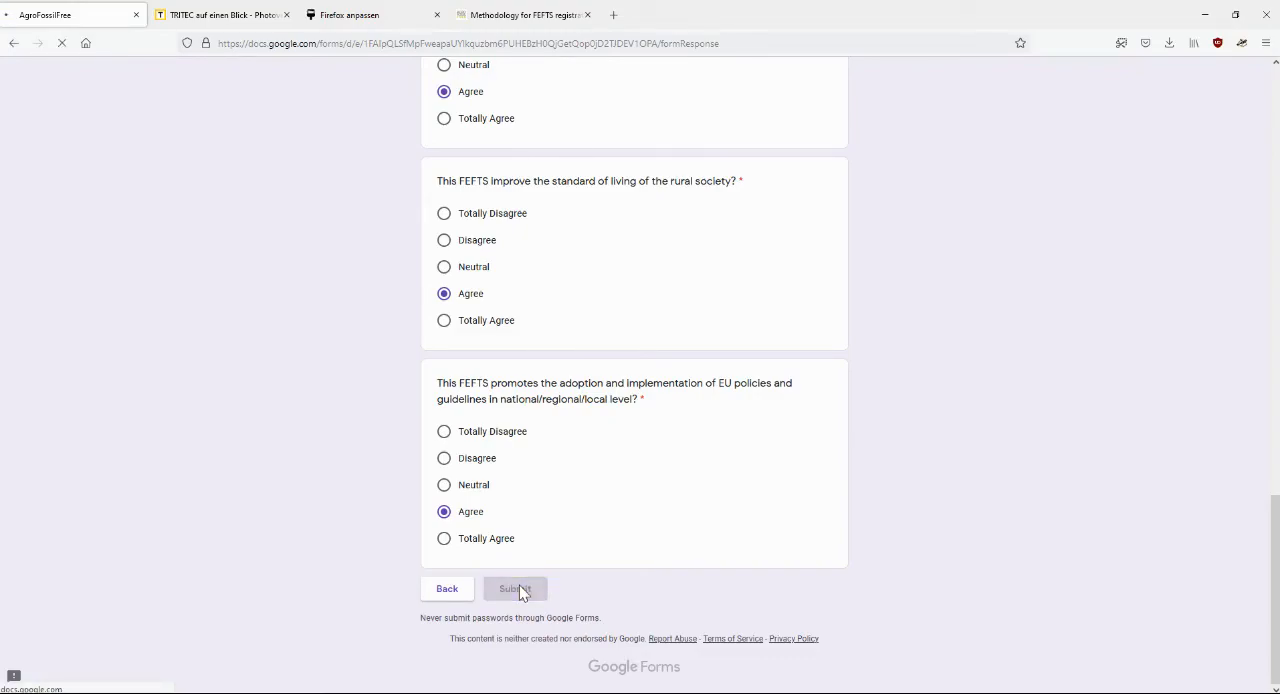